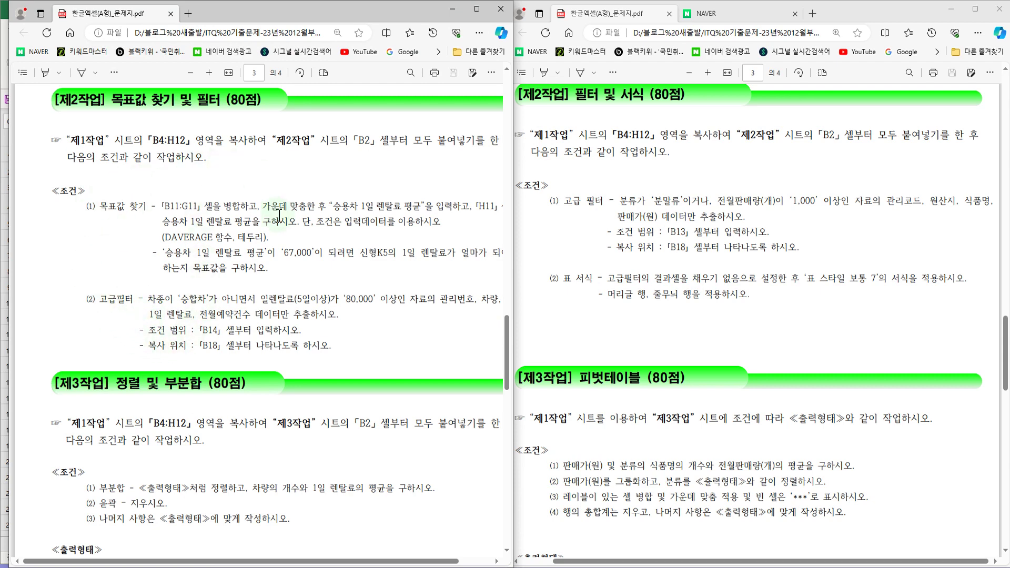
# - Minimize the PDF window covering the workbook and read the 제2작업 copy and advanced filter instructions in the other PDF
pyautogui.click(453, 15)
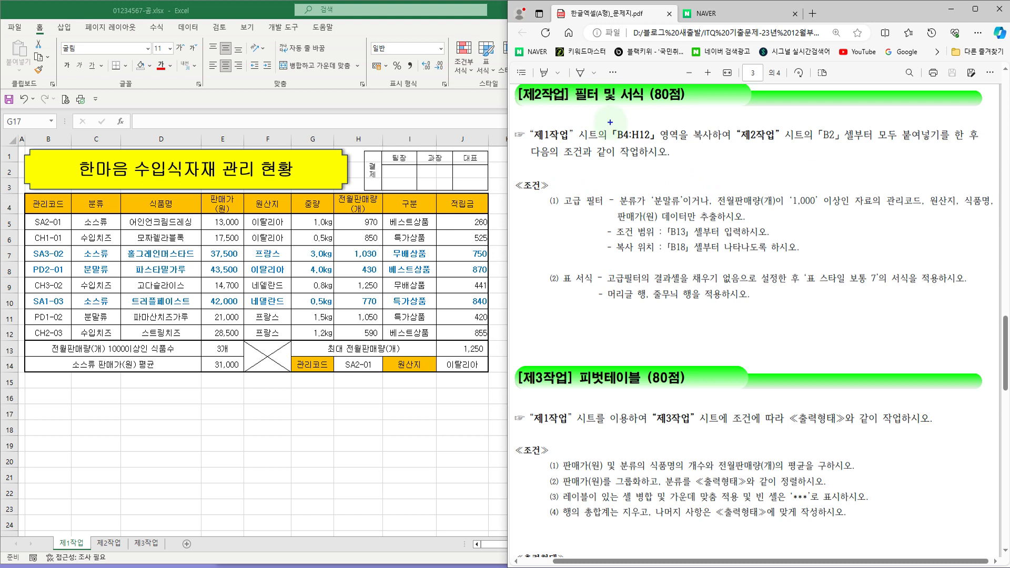
pyautogui.moveTo(610, 122); pyautogui.dragTo(712, 144)
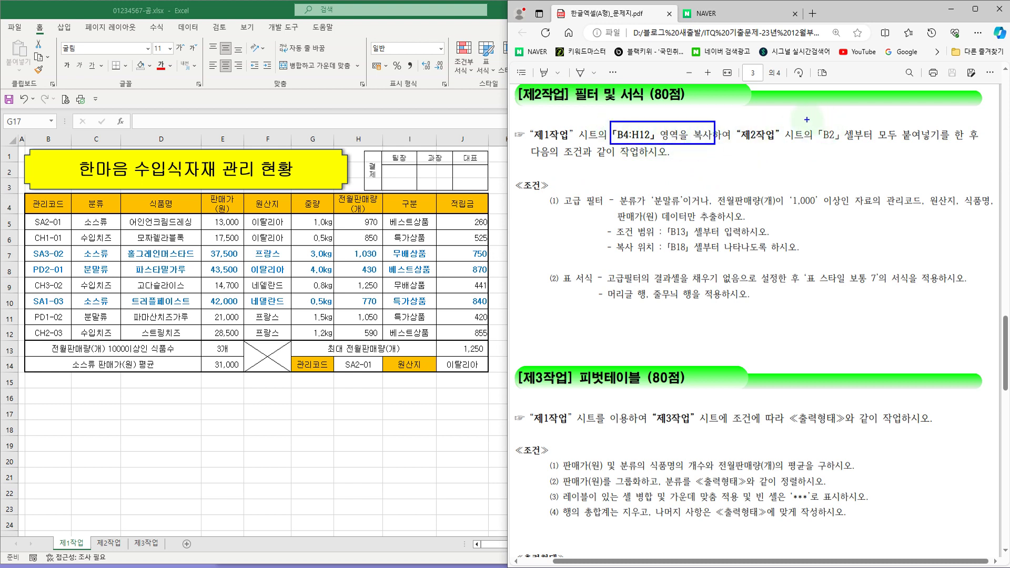
pyautogui.moveTo(807, 119); pyautogui.dragTo(860, 144)
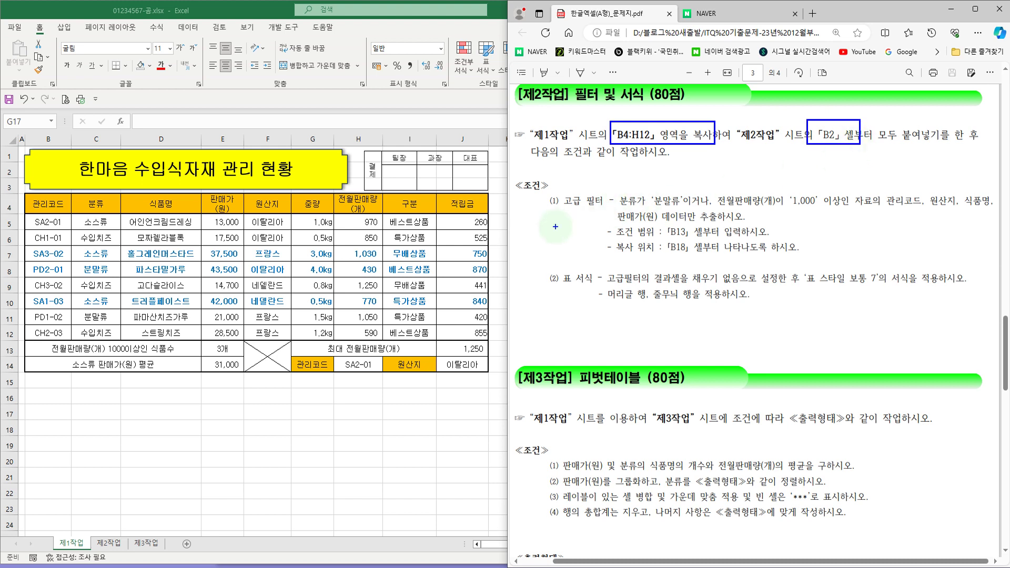
pyautogui.moveTo(559, 186); pyautogui.dragTo(849, 256)
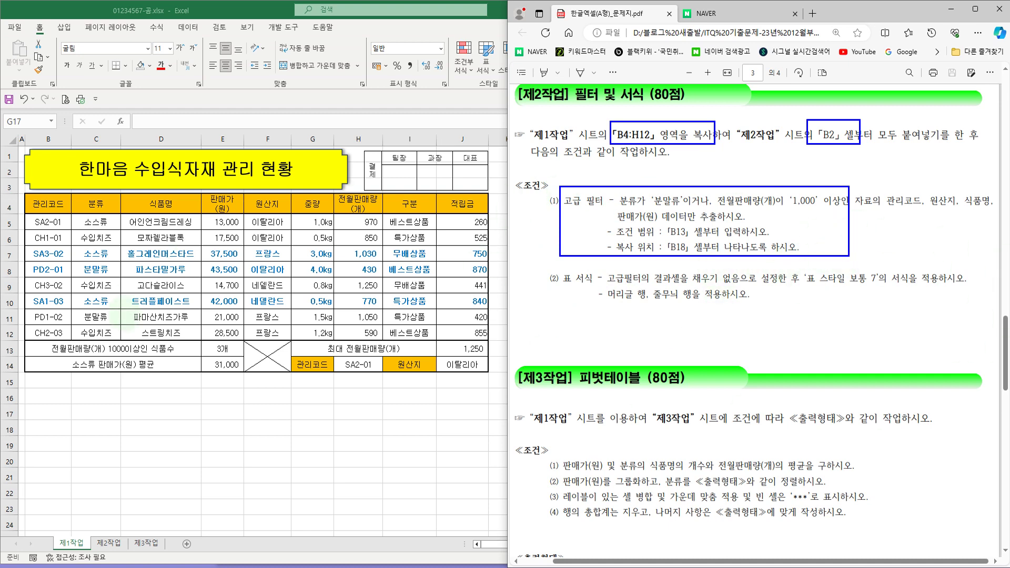
pyautogui.press('Escape')
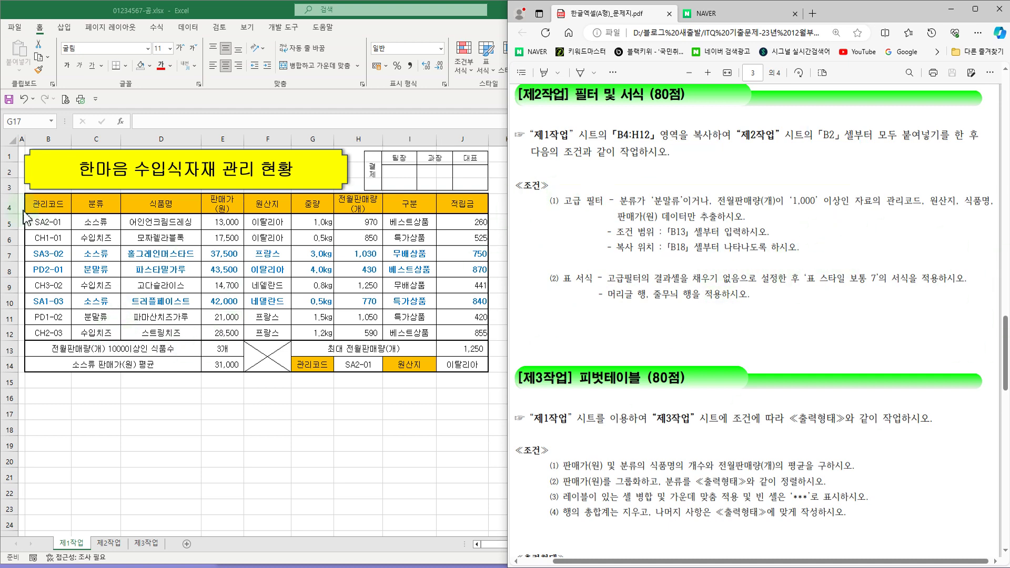
# - Copy the range B4:H12 from the 제1작업 sheet and paste it at cell B2 of the 제2작업 sheet
pyautogui.click(132, 429)
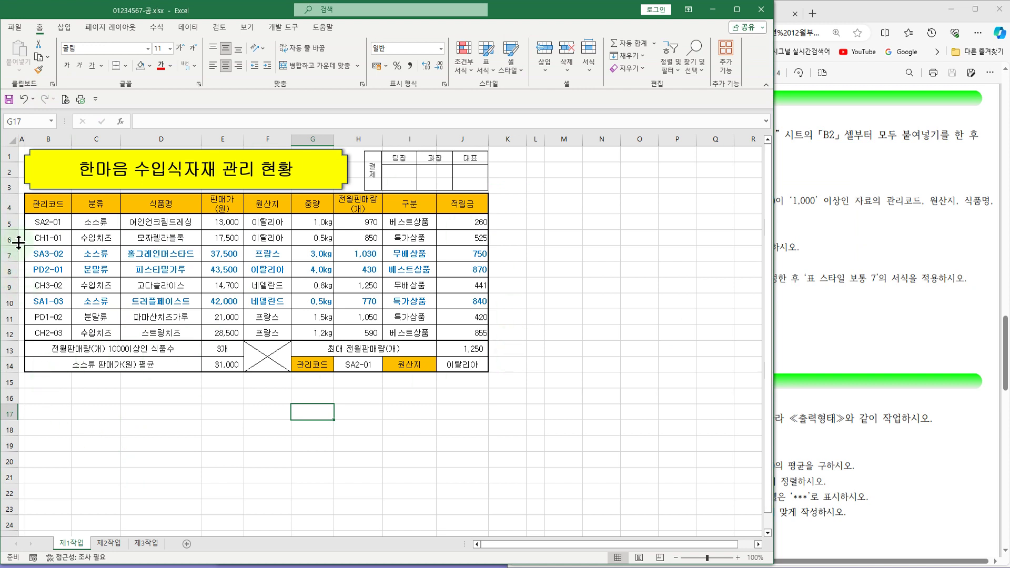
pyautogui.moveTo(44, 205)
pyautogui.mouseDown()
pyautogui.moveTo(85, 284)
pyautogui.moveTo(350, 331)
pyautogui.mouseUp()
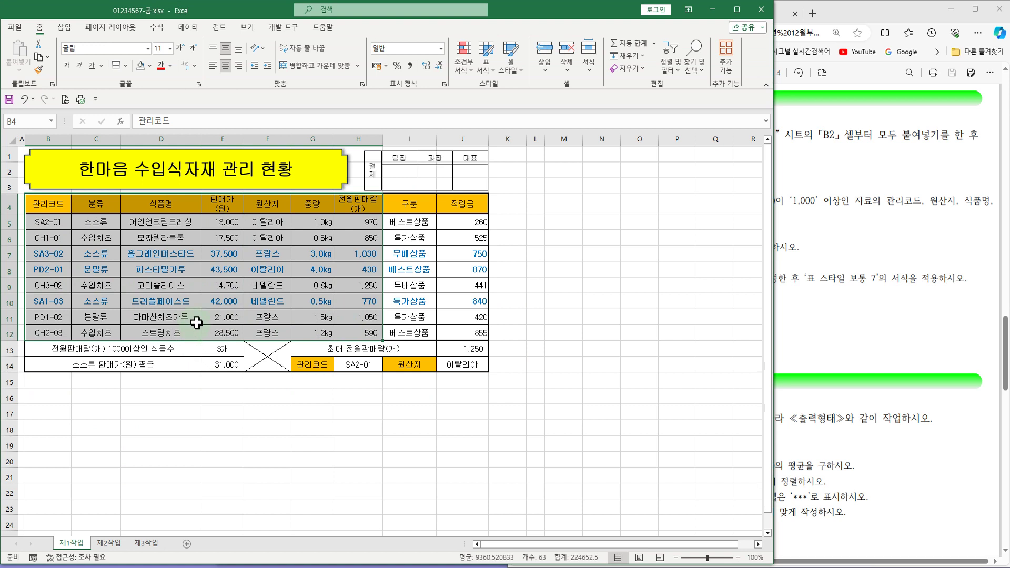
pyautogui.hotkey('ctrl', 'c')
pyautogui.hotkey('ctrl', 'q')
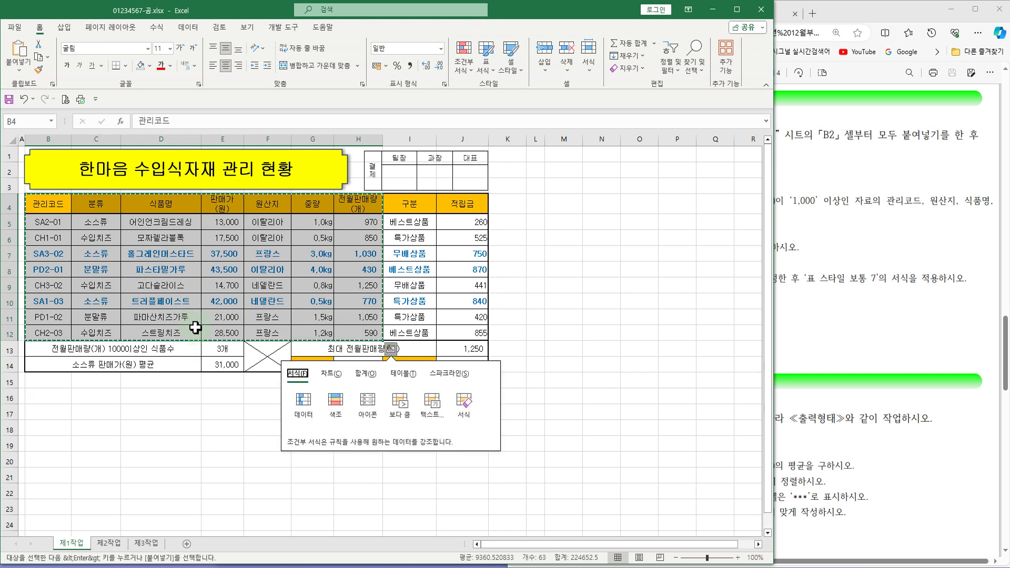
pyautogui.click(108, 543)
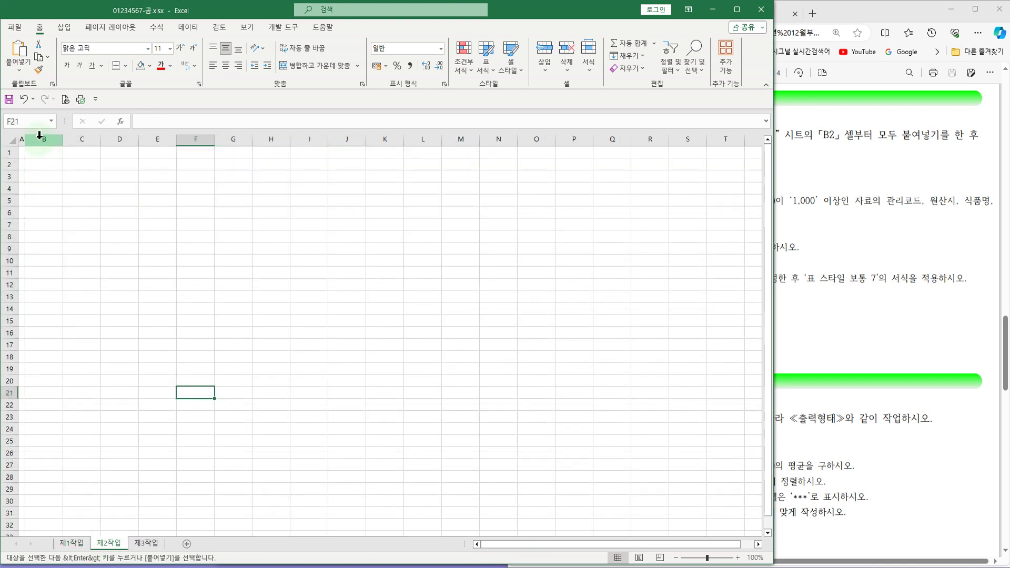
pyautogui.click(44, 164)
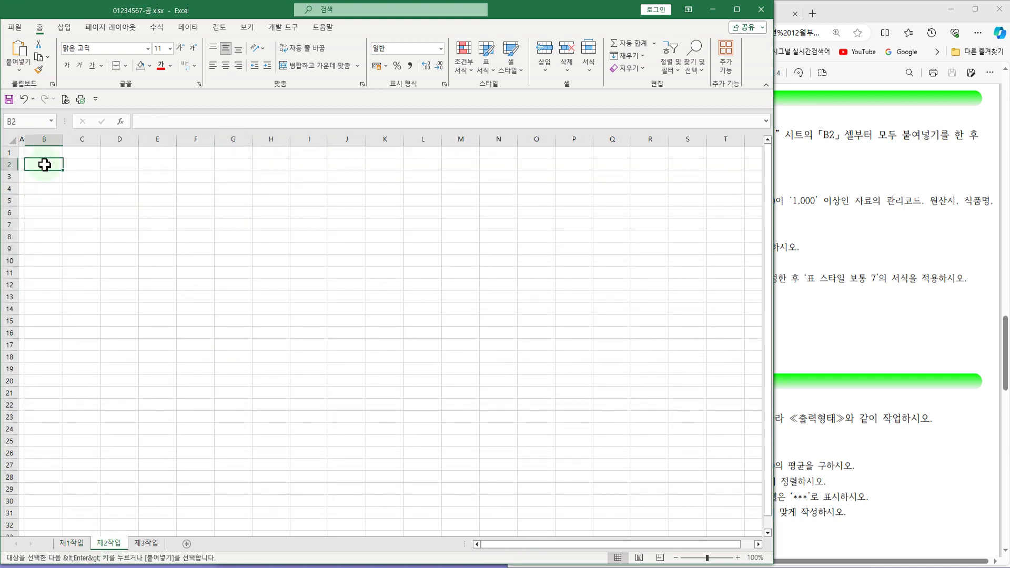
pyautogui.hotkey('ctrl', 'v')
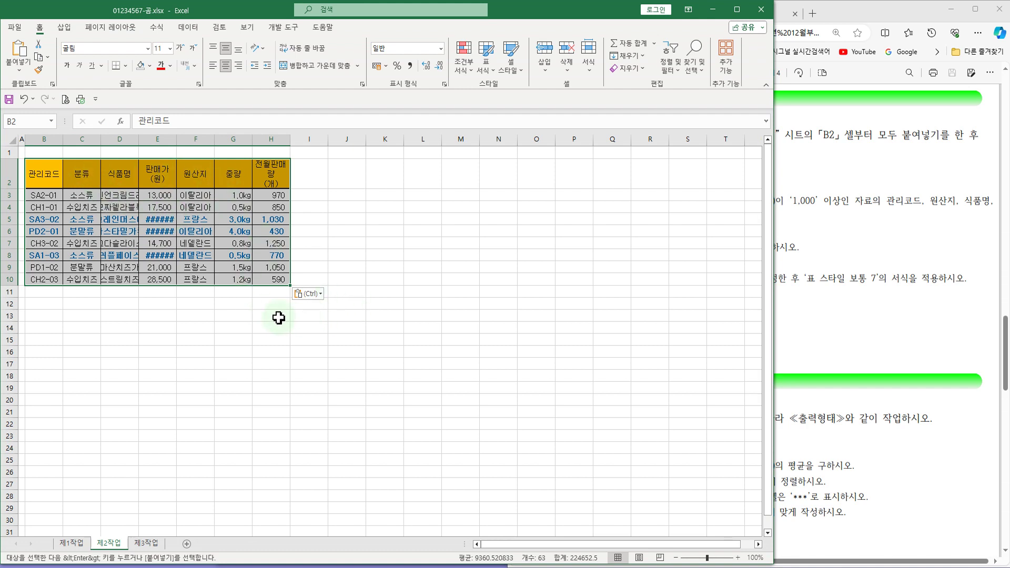
# - Apply the keep source column widths paste option to the table pasted on the 제2작업 sheet
pyautogui.moveTo(270, 271); pyautogui.dragTo(355, 313)
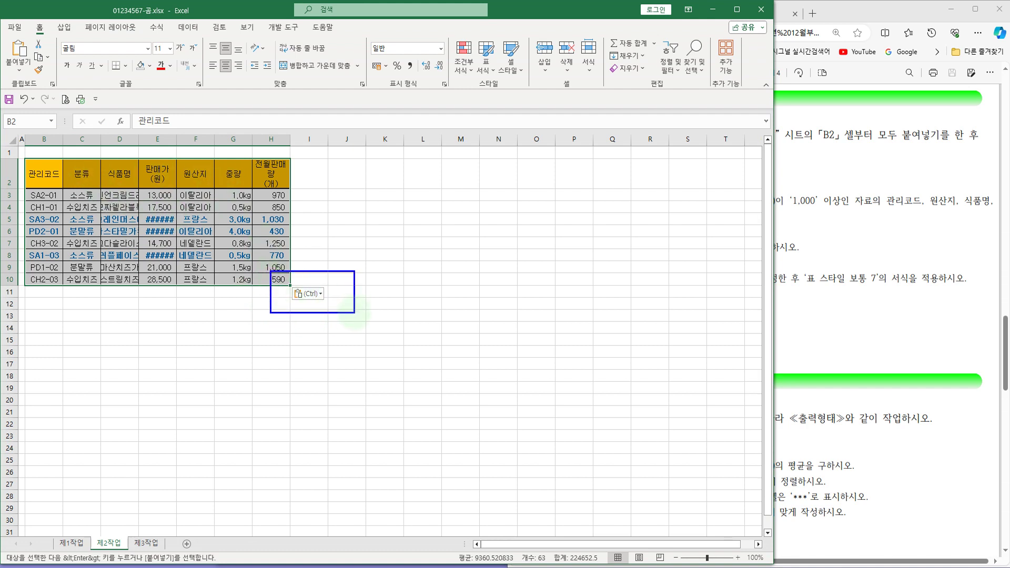
pyautogui.click(320, 293)
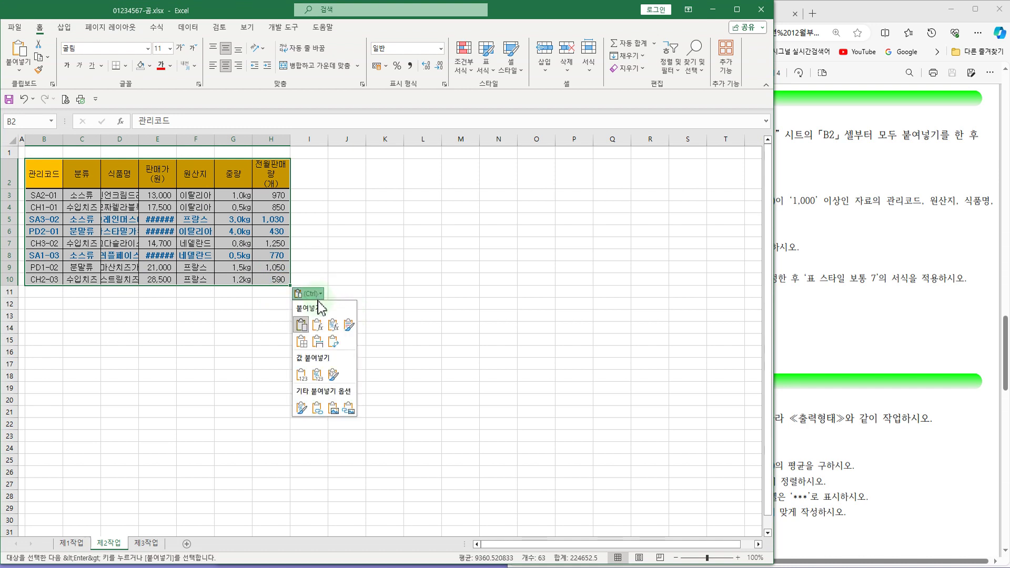
pyautogui.click(318, 343)
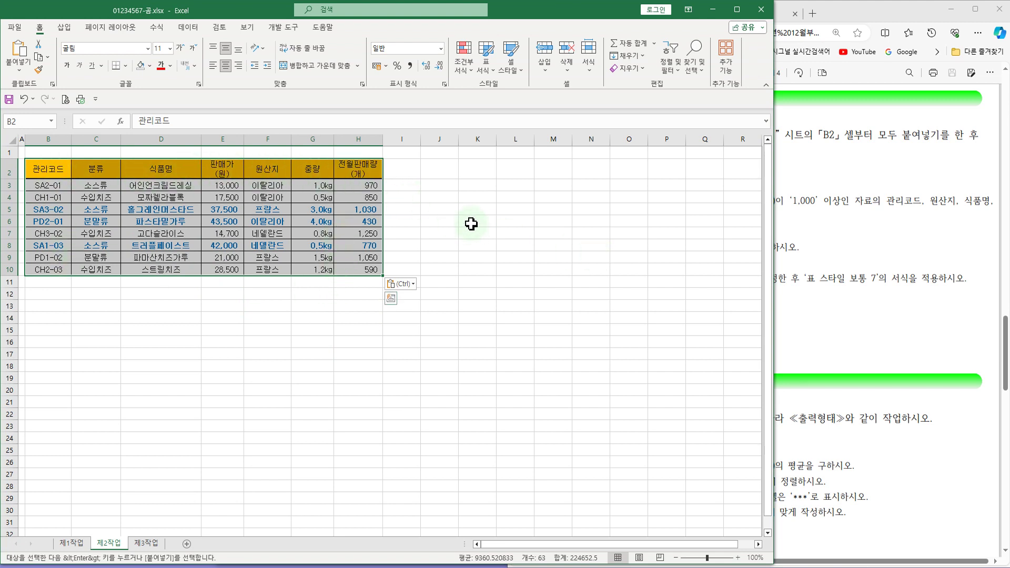
# - Examine the advanced filter requirements in the exam PDF: the two conditions, output fields, criteria range and copy location
pyautogui.click(889, 226)
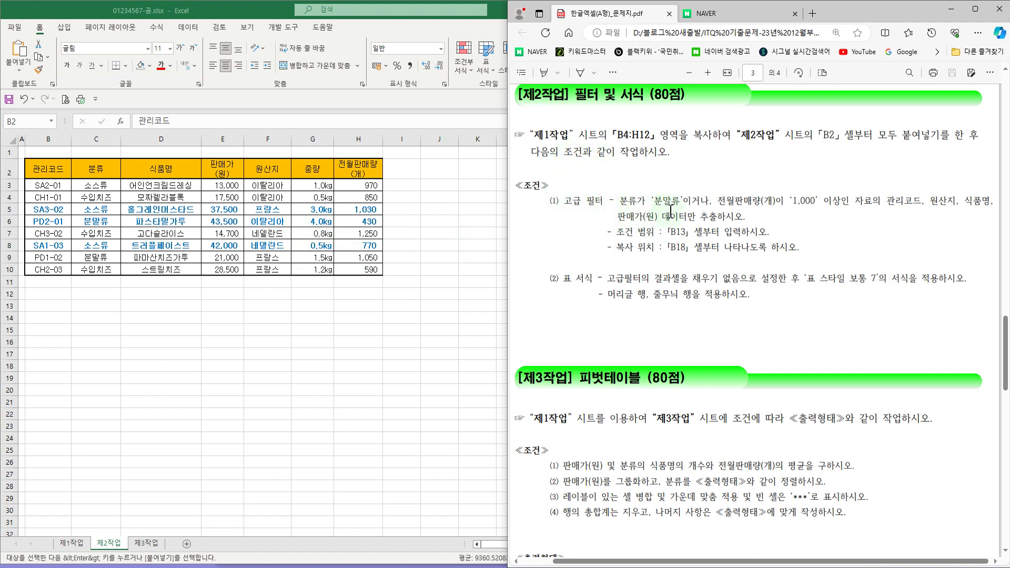
pyautogui.moveTo(613, 191)
pyautogui.mouseDown()
pyautogui.moveTo(637, 211)
pyautogui.moveTo(877, 213)
pyautogui.mouseUp()
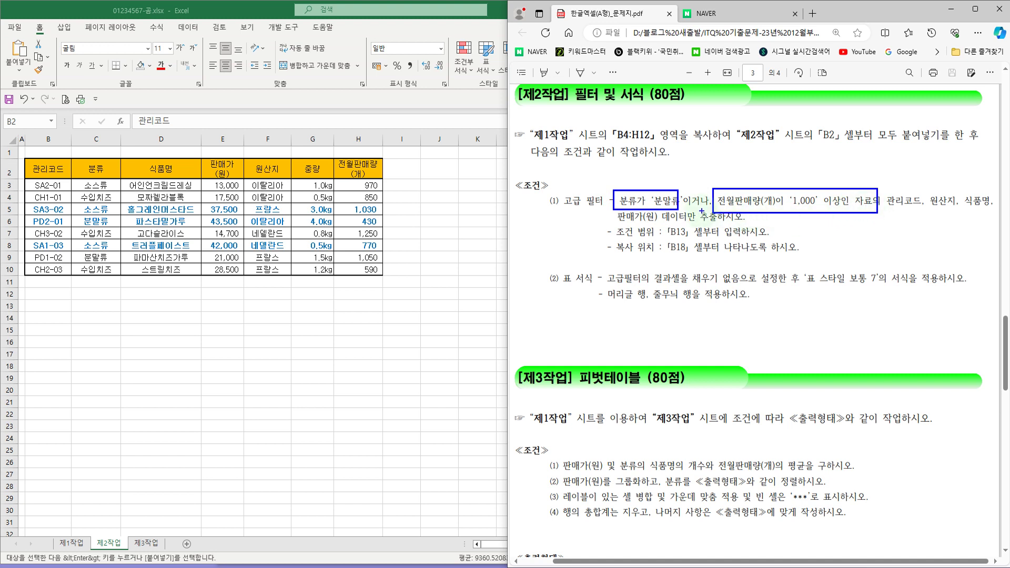
pyautogui.click(641, 188)
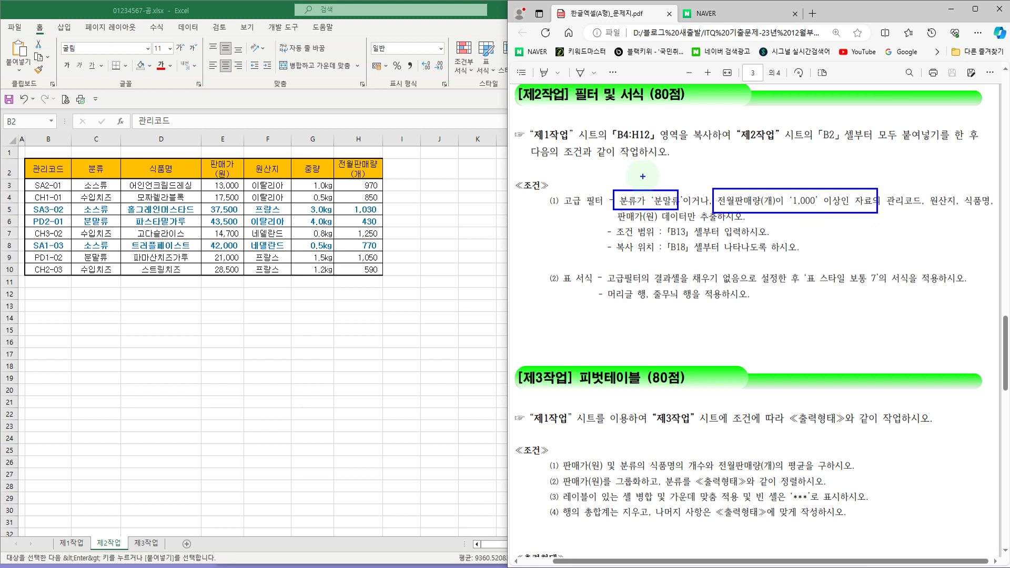
pyautogui.moveTo(645, 186); pyautogui.dragTo(652, 174)
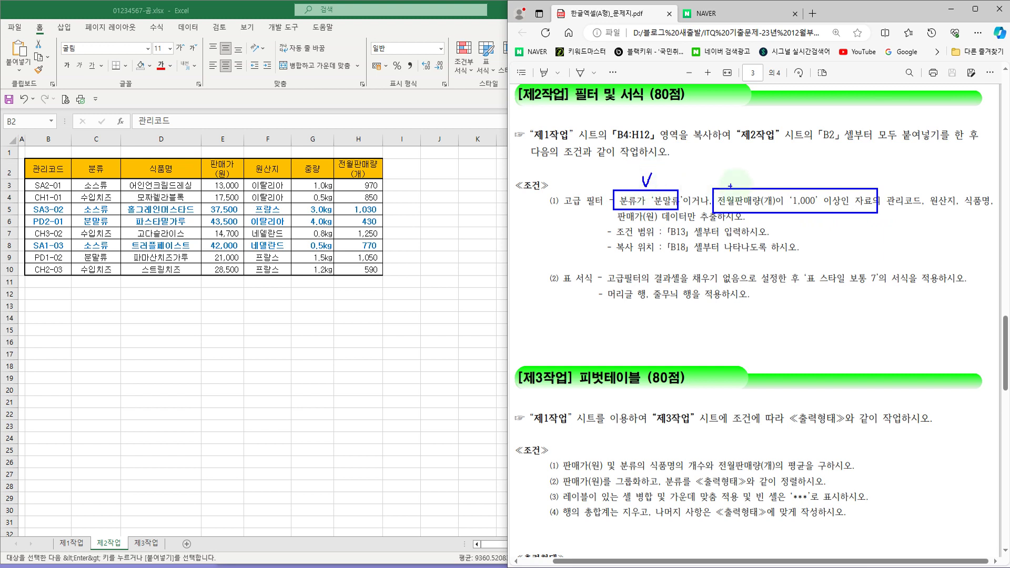
pyautogui.moveTo(755, 177)
pyautogui.mouseDown()
pyautogui.moveTo(758, 186)
pyautogui.moveTo(771, 172)
pyautogui.mouseUp()
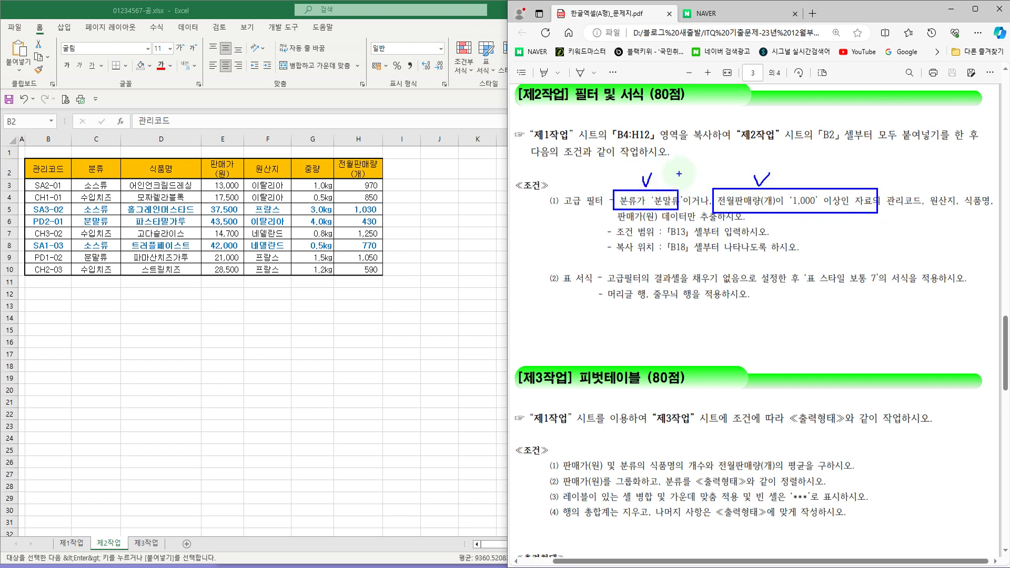
pyautogui.moveTo(694, 194); pyautogui.dragTo(704, 191)
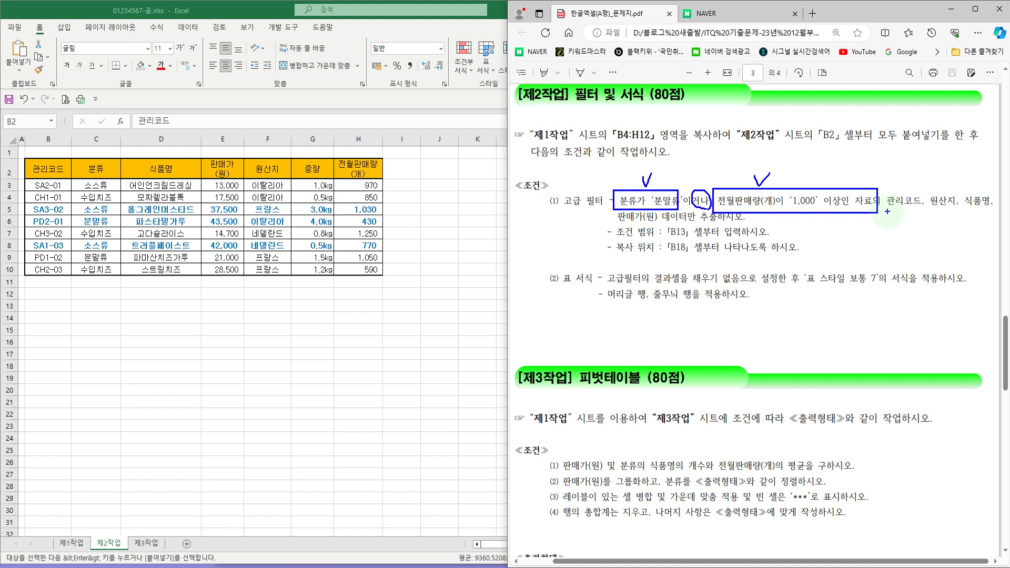
pyautogui.moveTo(887, 210); pyautogui.dragTo(992, 207)
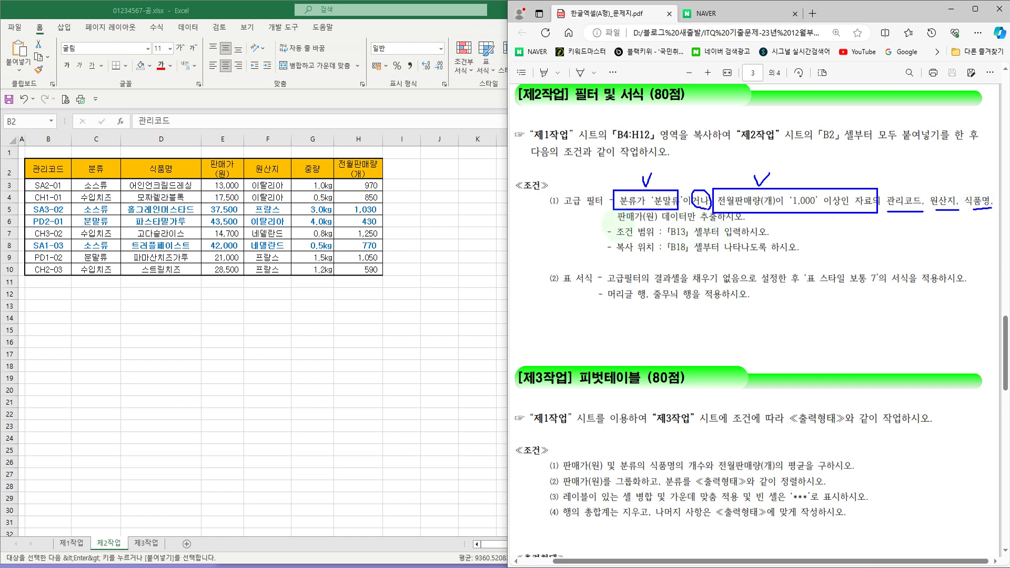
pyautogui.moveTo(629, 225); pyautogui.dragTo(657, 224)
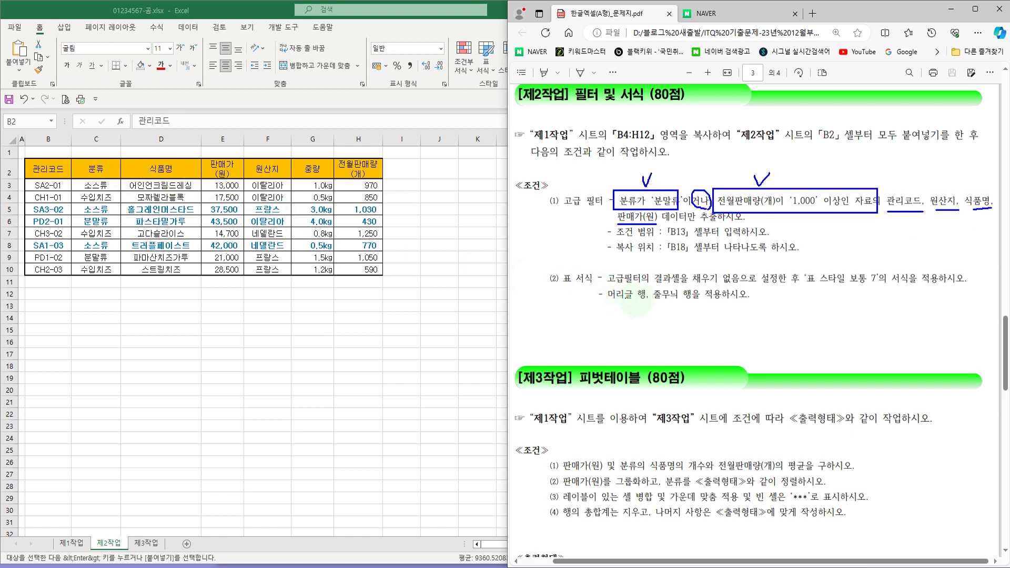
pyautogui.moveTo(667, 241); pyautogui.dragTo(695, 257)
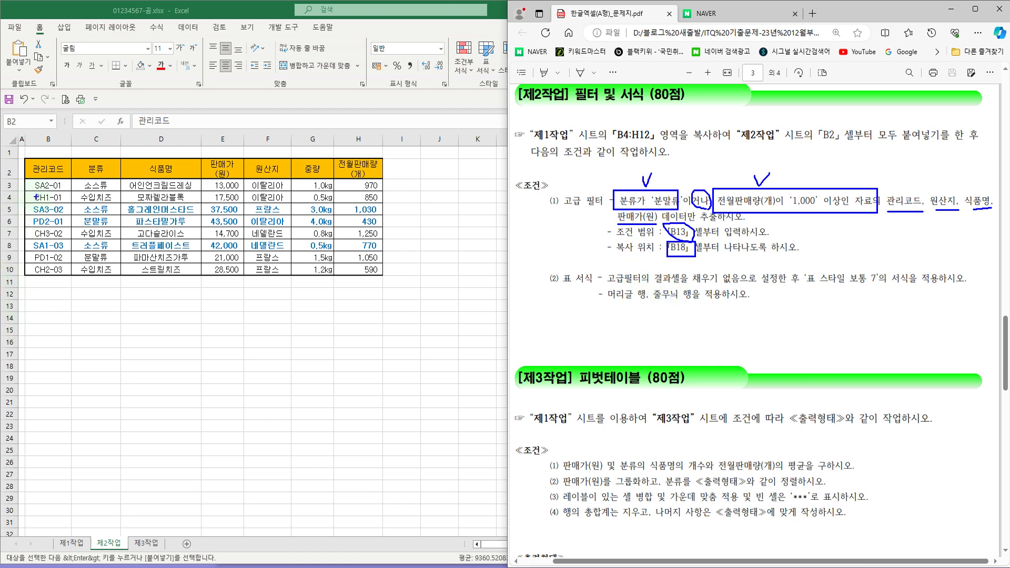
pyautogui.press('Escape')
# - Start the criteria range by copying the 분류 header to B13 and a 분말류 cell to B14
pyautogui.click(44, 305)
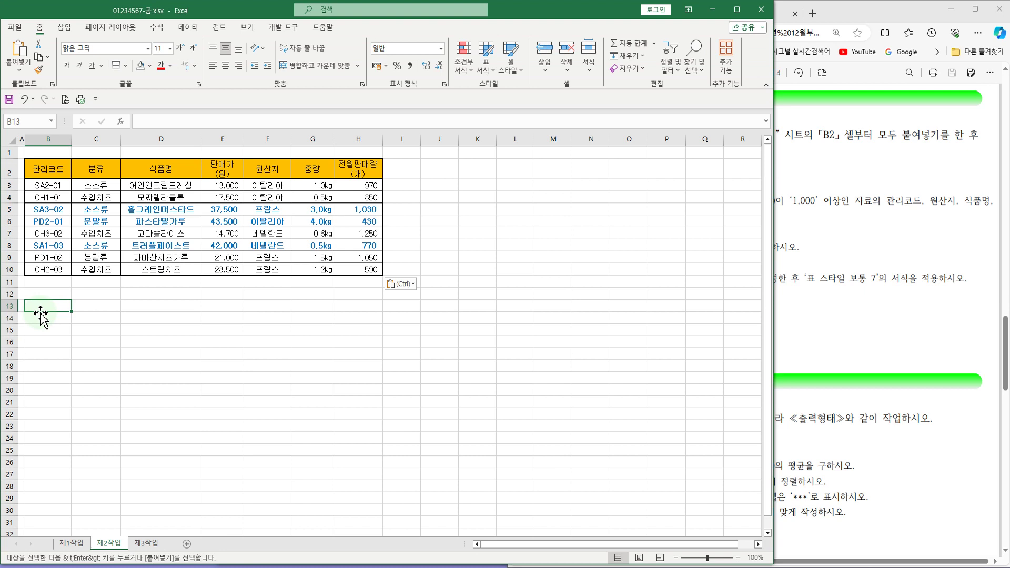
pyautogui.click(109, 170)
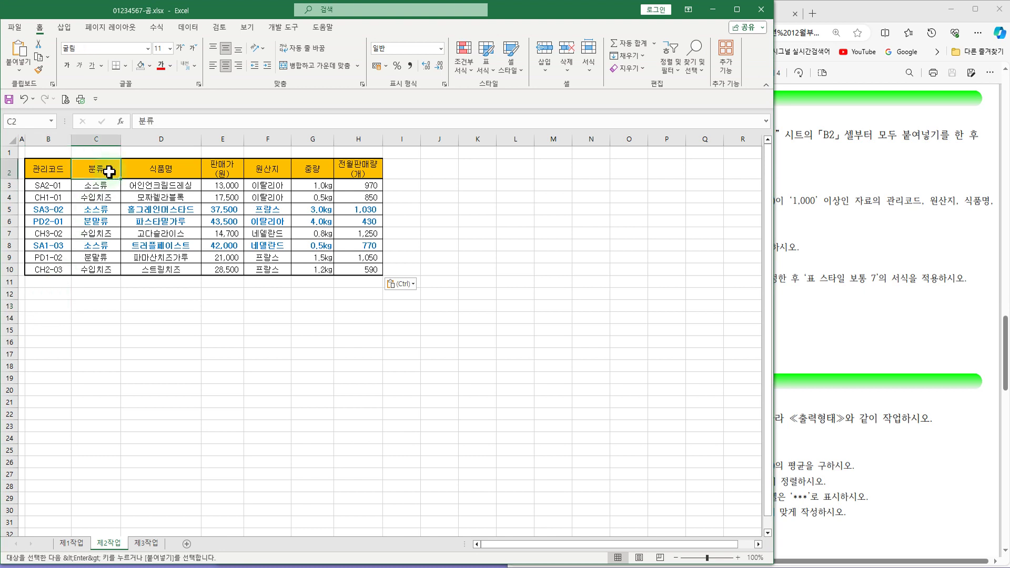
pyautogui.hotkey('ctrl', 'c')
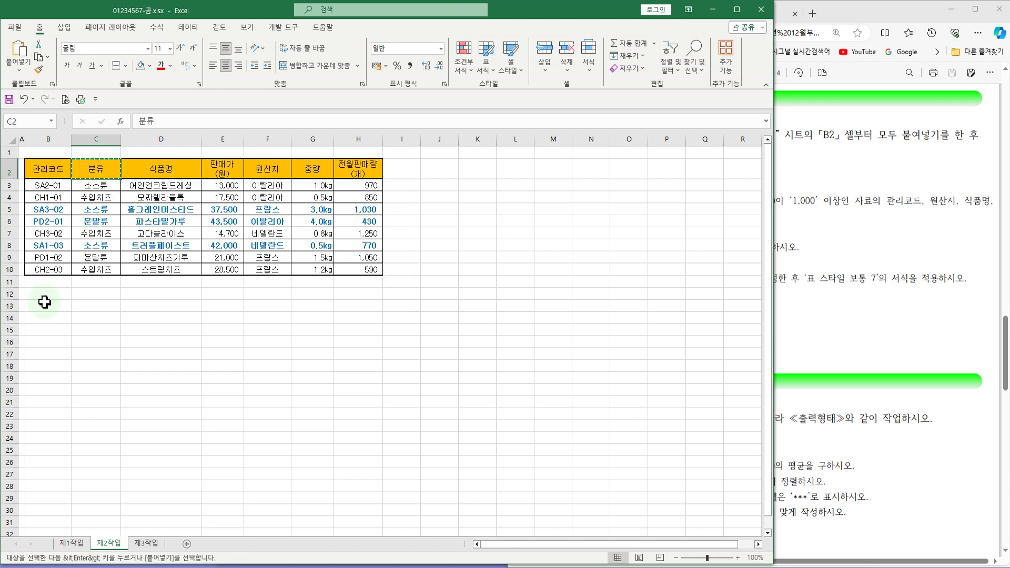
pyautogui.click(46, 307)
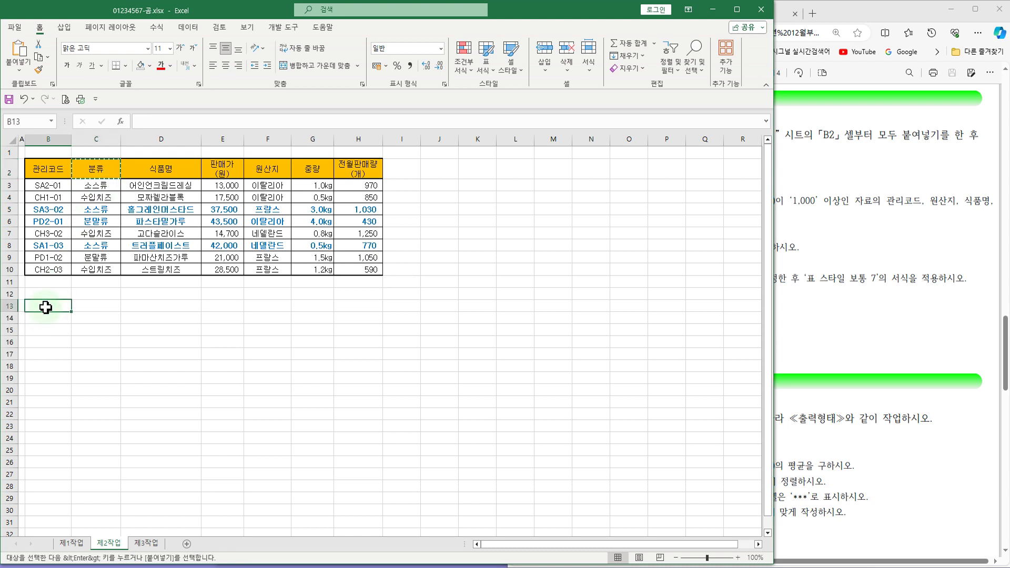
pyautogui.hotkey('ctrl', 'v')
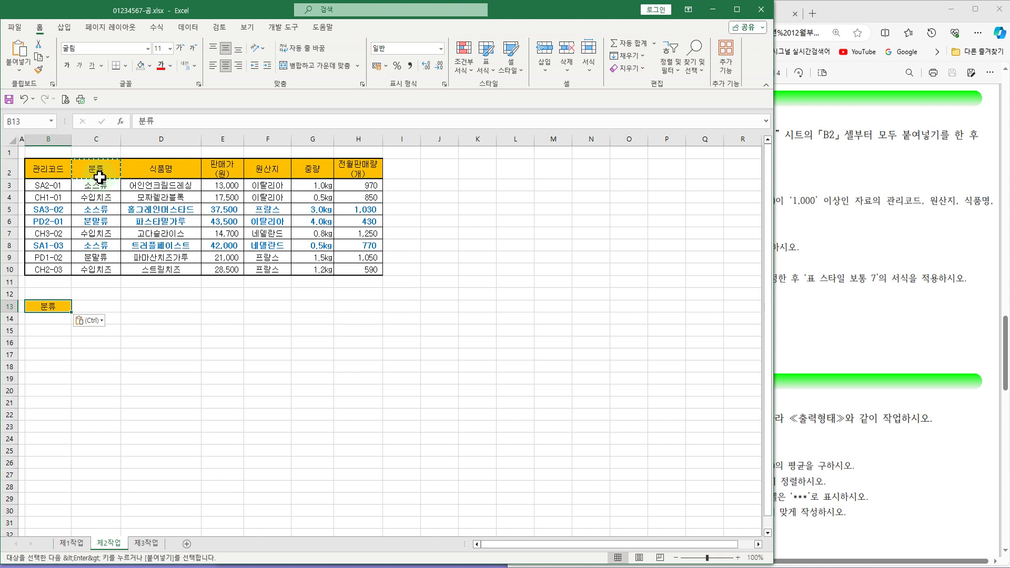
pyautogui.click(105, 221)
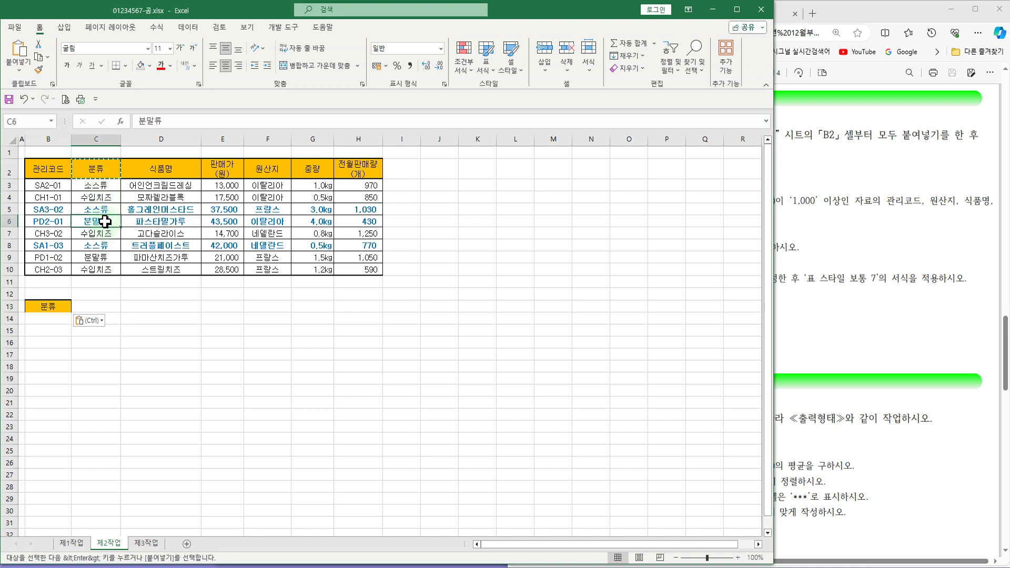
pyautogui.hotkey('ctrl', 'c')
pyautogui.click(51, 320)
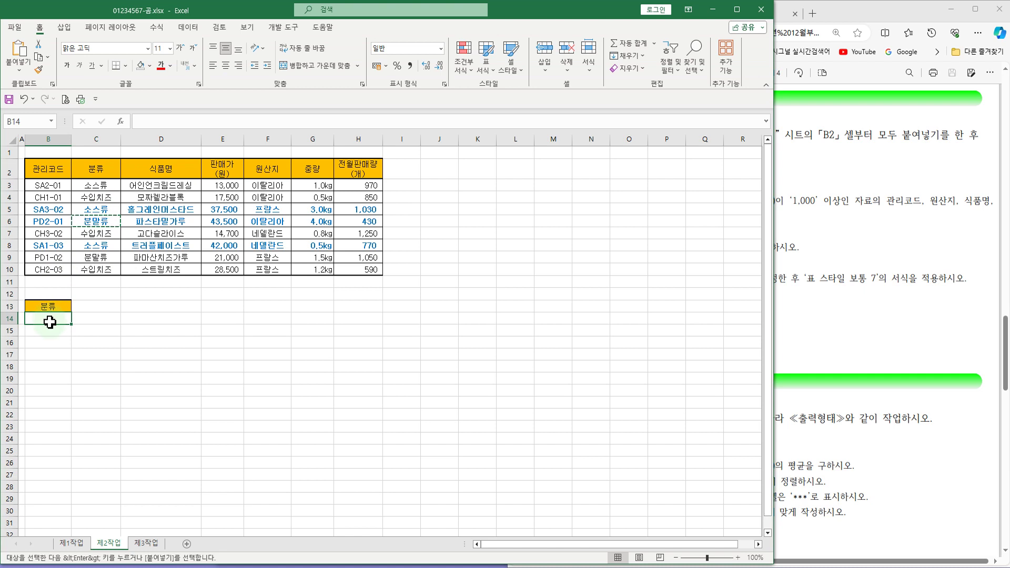
pyautogui.hotkey('ctrl', 'v')
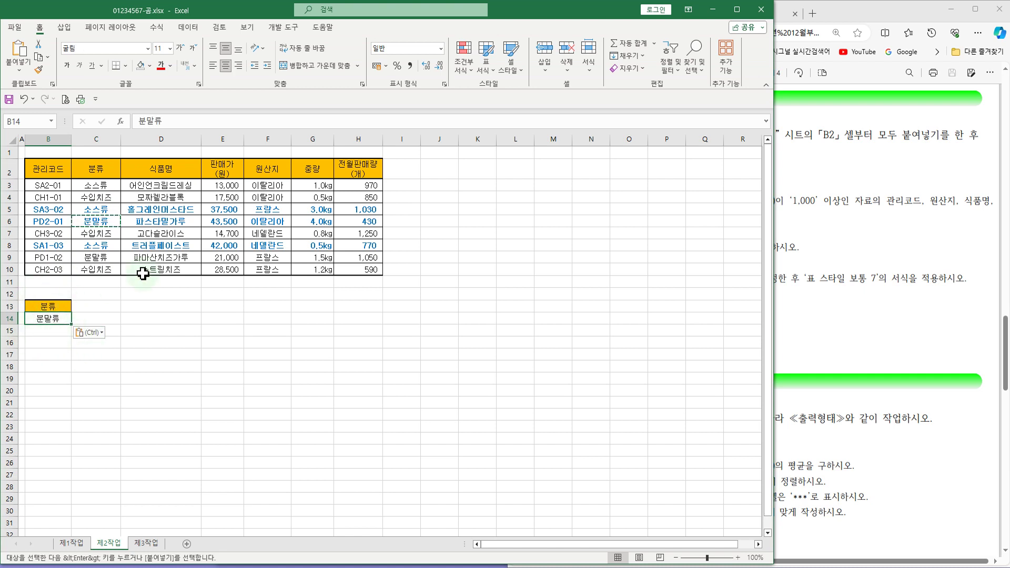
# - Copy the 전월판매량(개) header from H2 to C13 as the second criteria header
pyautogui.click(367, 167)
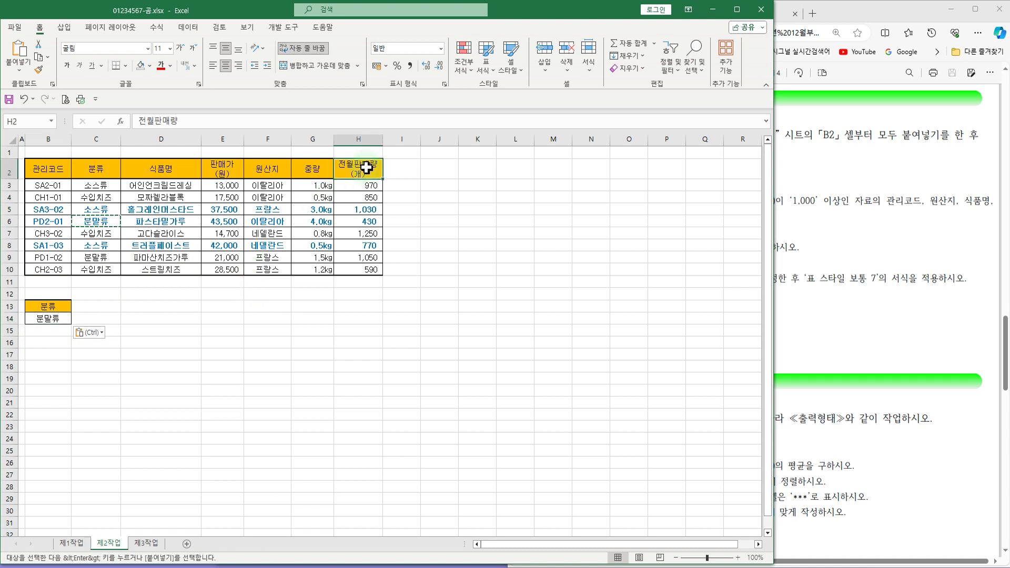
pyautogui.press('ctrl')
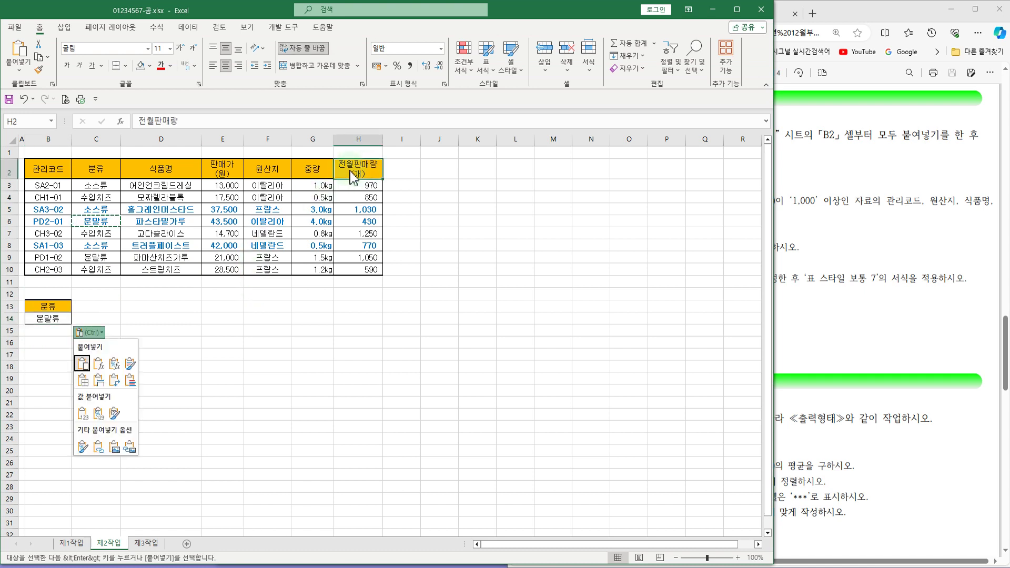
pyautogui.press('Escape')
pyautogui.hotkey('ctrl', 'c')
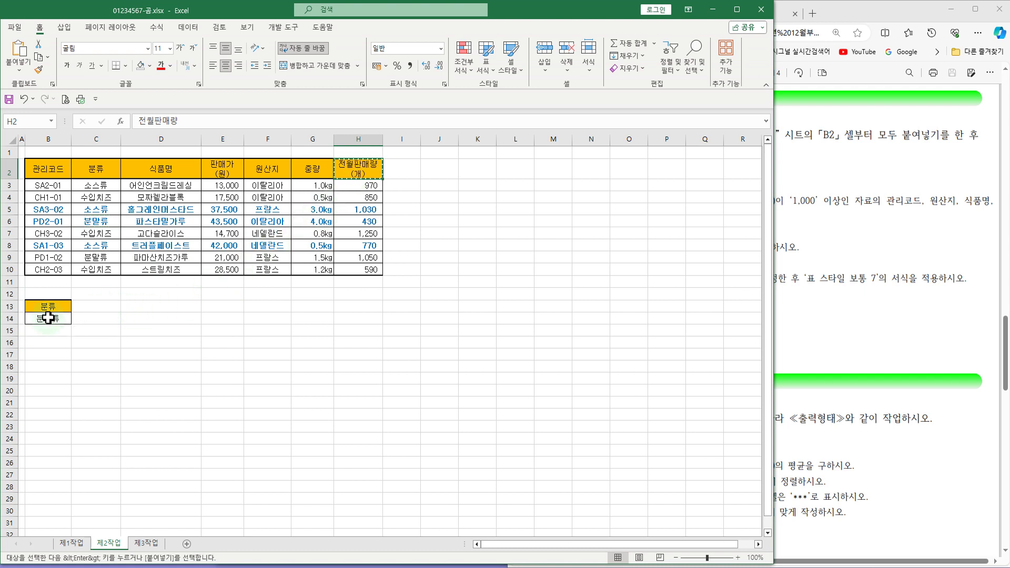
pyautogui.click(96, 308)
pyautogui.hotkey('ctrl', 'v')
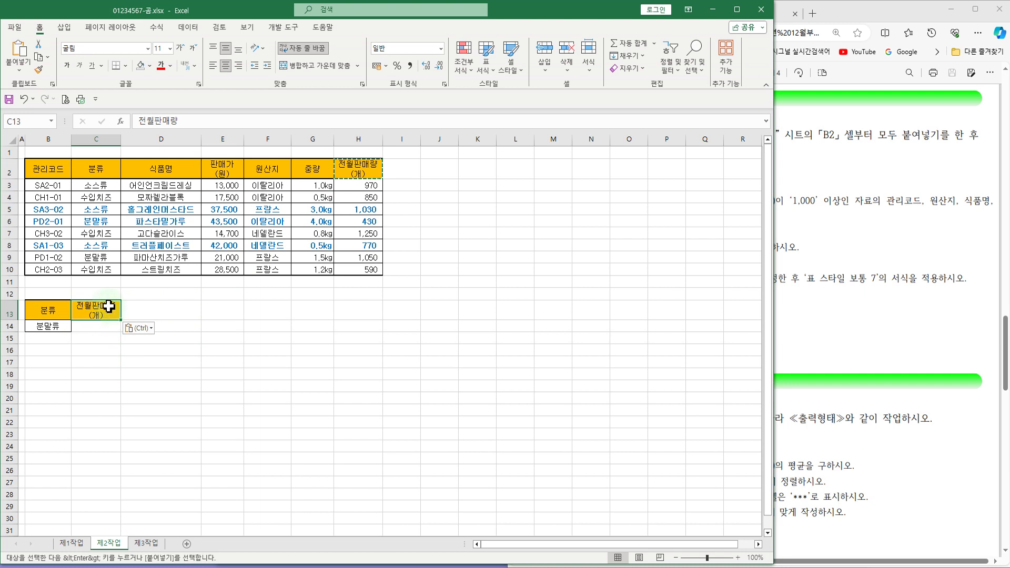
# - Enter the OR condition >=1000 in C15 under the 전월판매량(개) criteria header, one row below the 분말류 condition
pyautogui.click(93, 328)
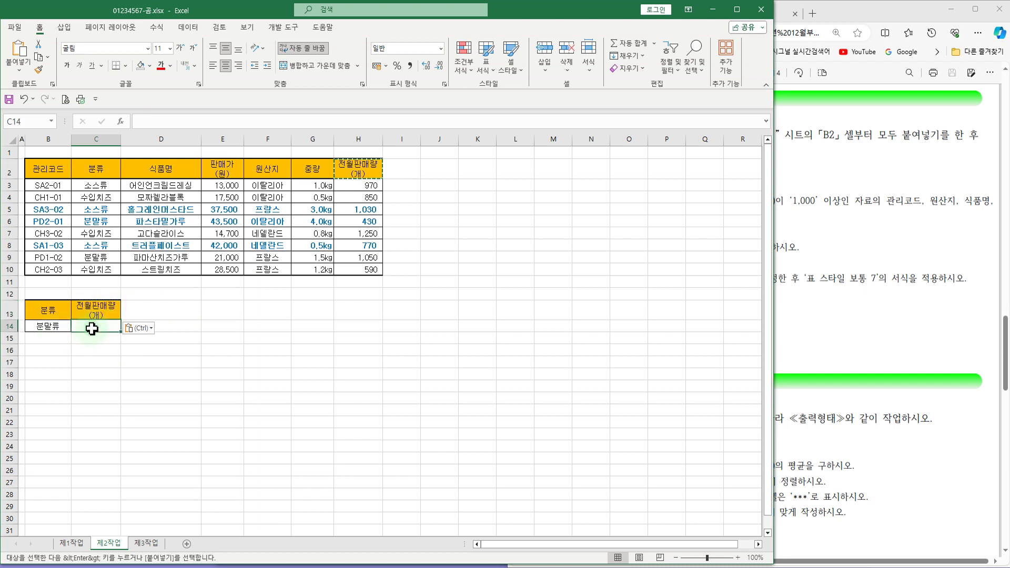
pyautogui.click(92, 338)
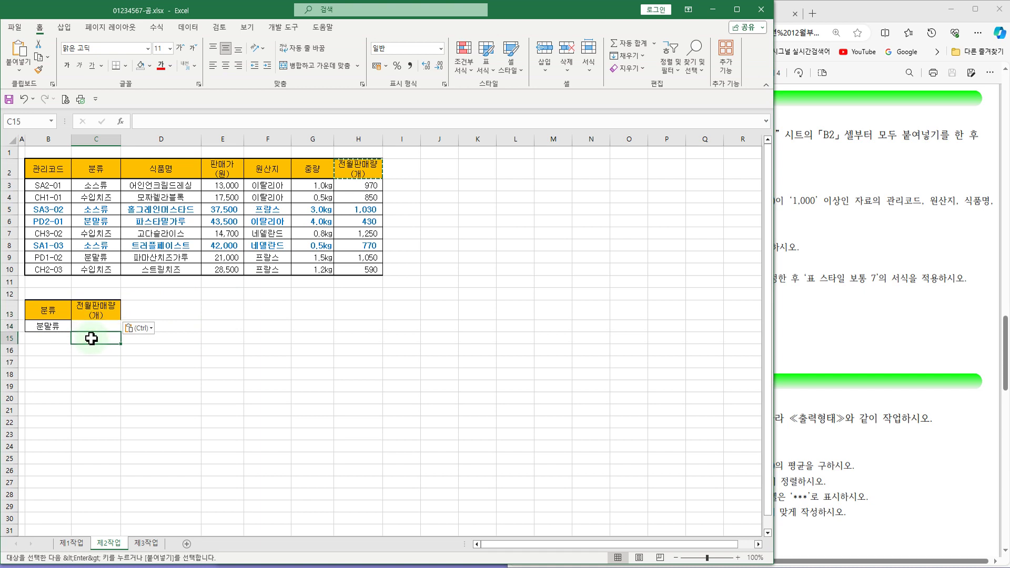
pyautogui.click(87, 327)
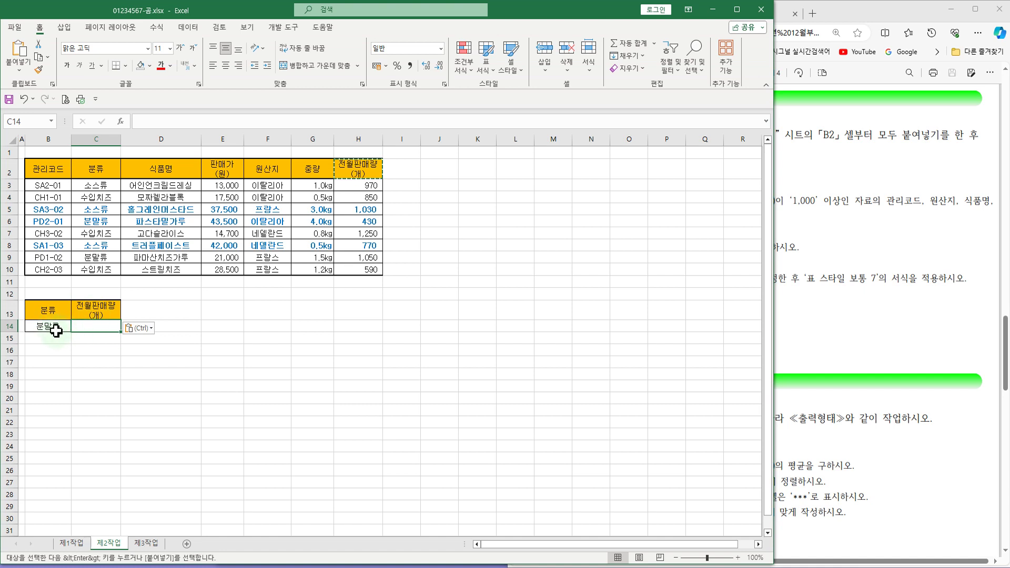
pyautogui.click(88, 339)
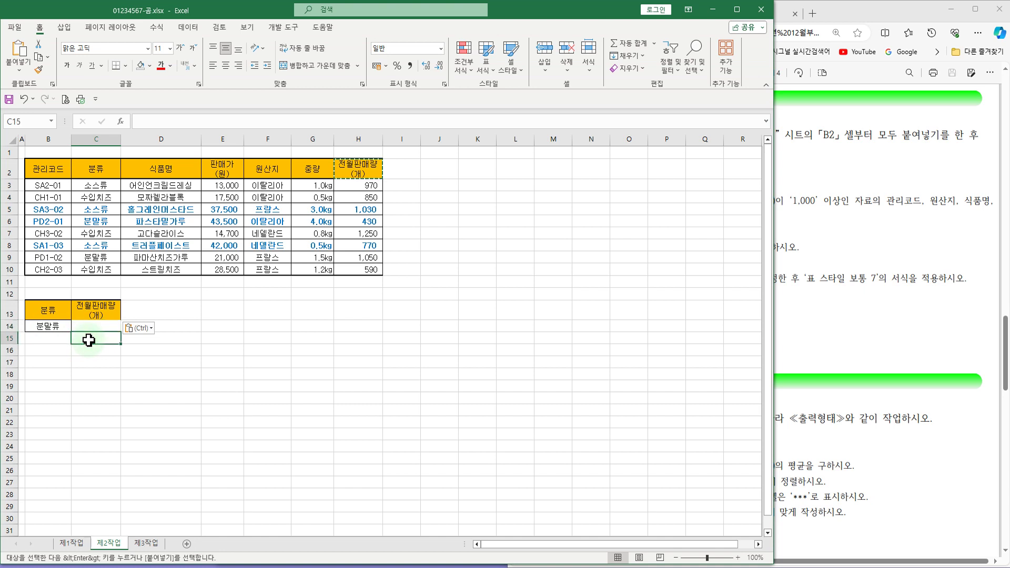
pyautogui.write('>=1000')
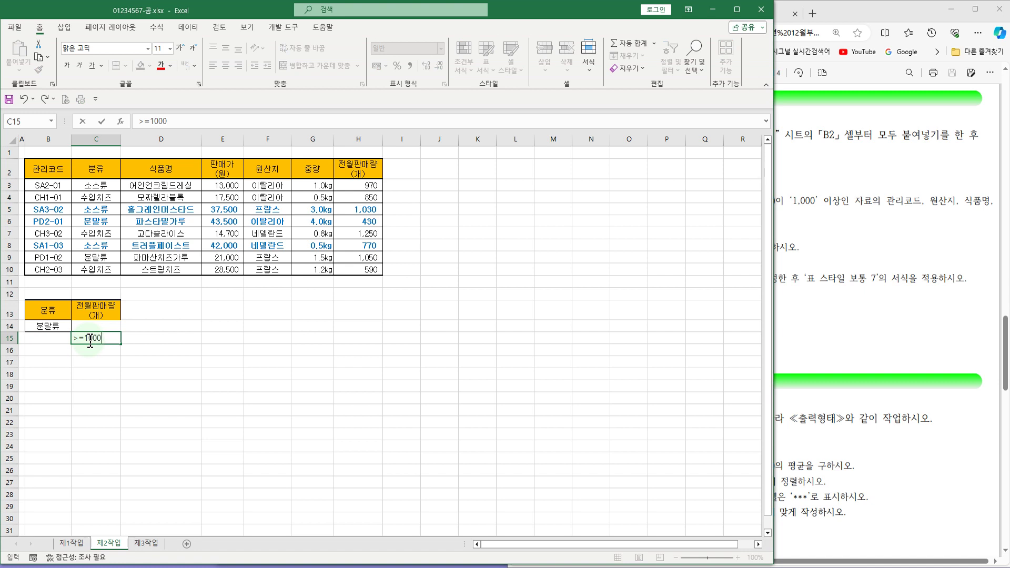
pyautogui.click(135, 313)
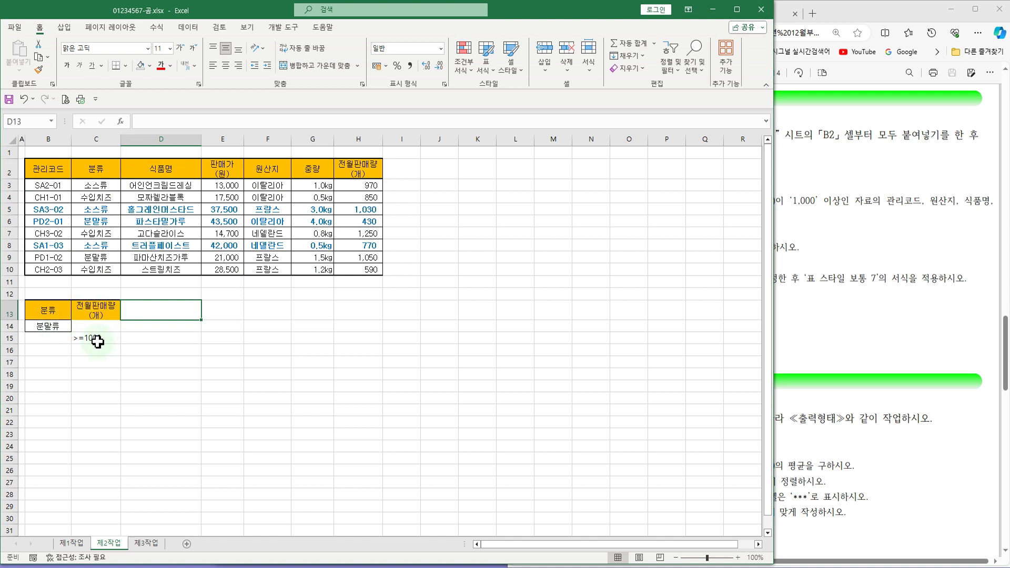
pyautogui.moveTo(45, 314); pyautogui.dragTo(85, 337)
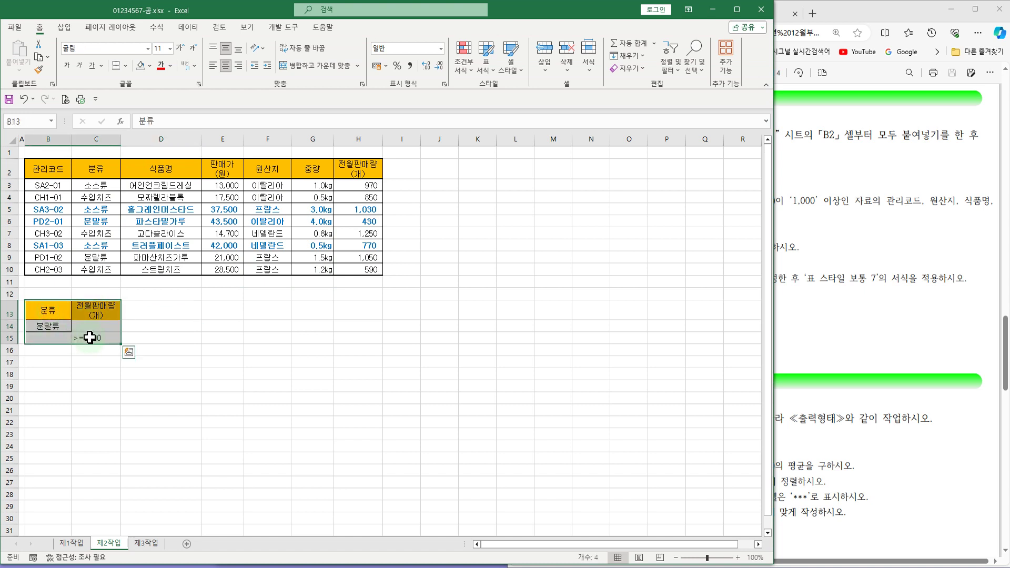
# - Examine the exam PDF for the advanced filter's copy location and the fields to extract
pyautogui.click(839, 313)
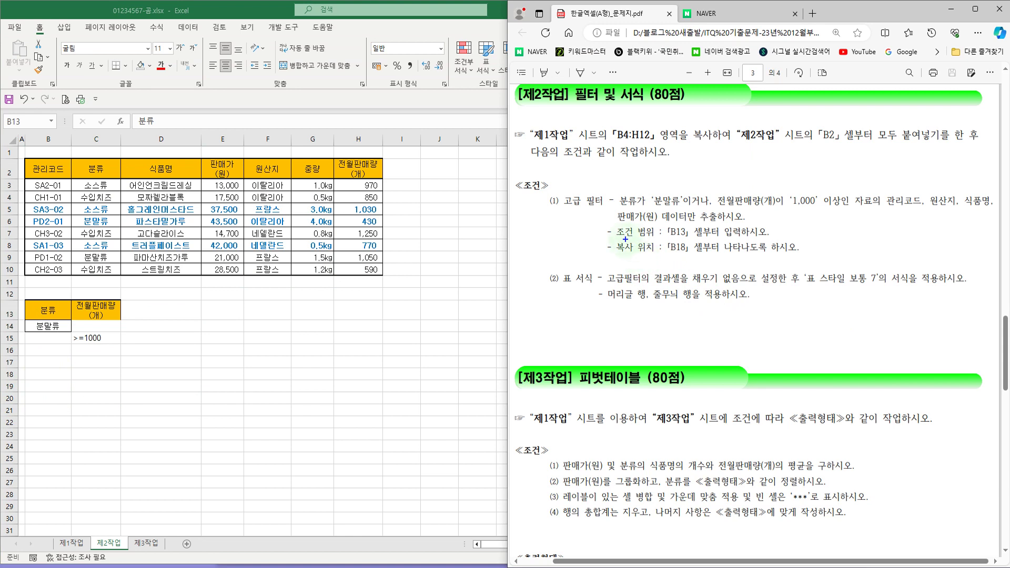
pyautogui.moveTo(660, 236)
pyautogui.mouseDown()
pyautogui.moveTo(681, 261)
pyautogui.moveTo(692, 257)
pyautogui.mouseUp()
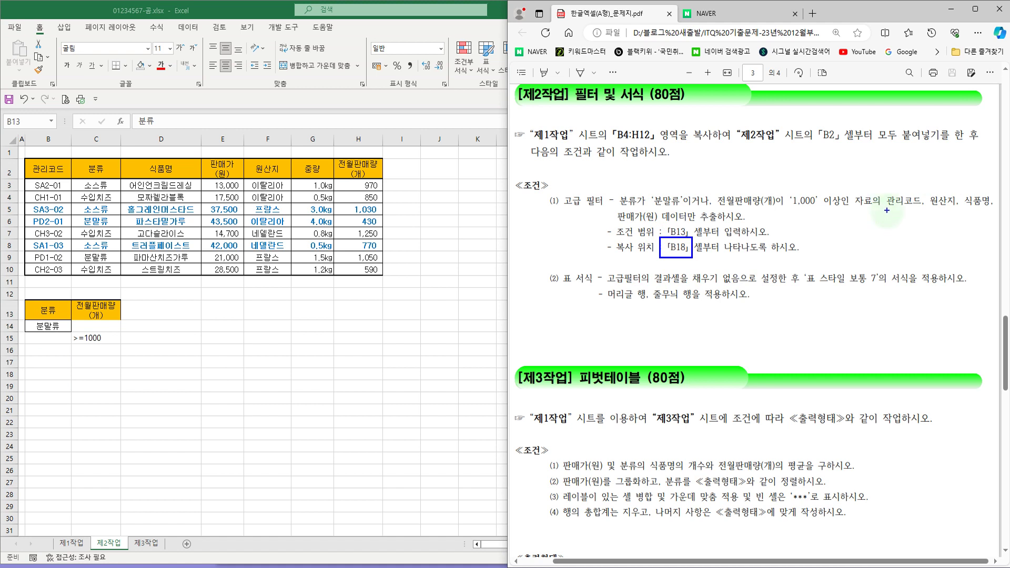
pyautogui.moveTo(886, 207); pyautogui.dragTo(989, 208)
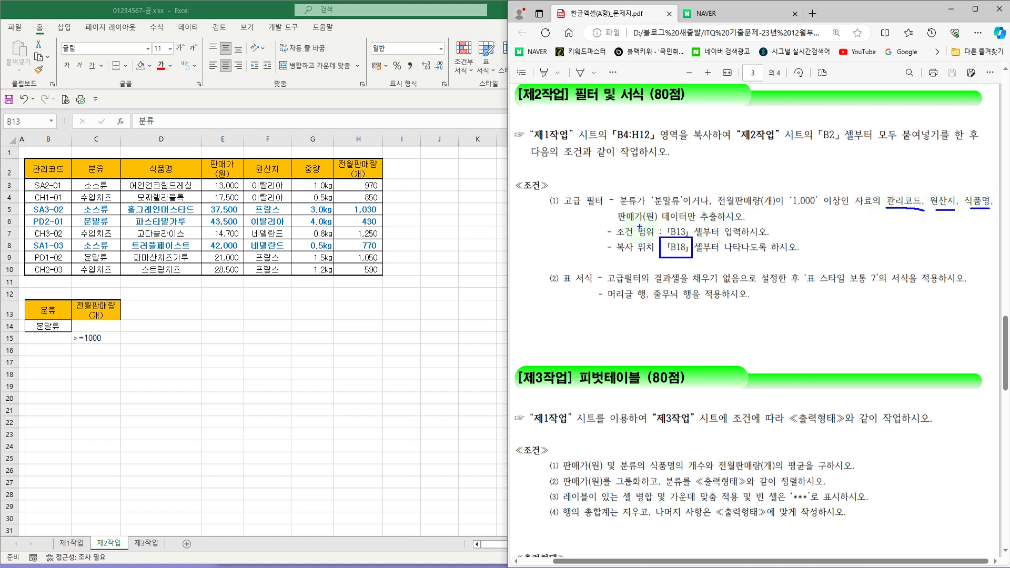
pyautogui.moveTo(611, 217); pyautogui.dragTo(632, 218)
pyautogui.press('Escape')
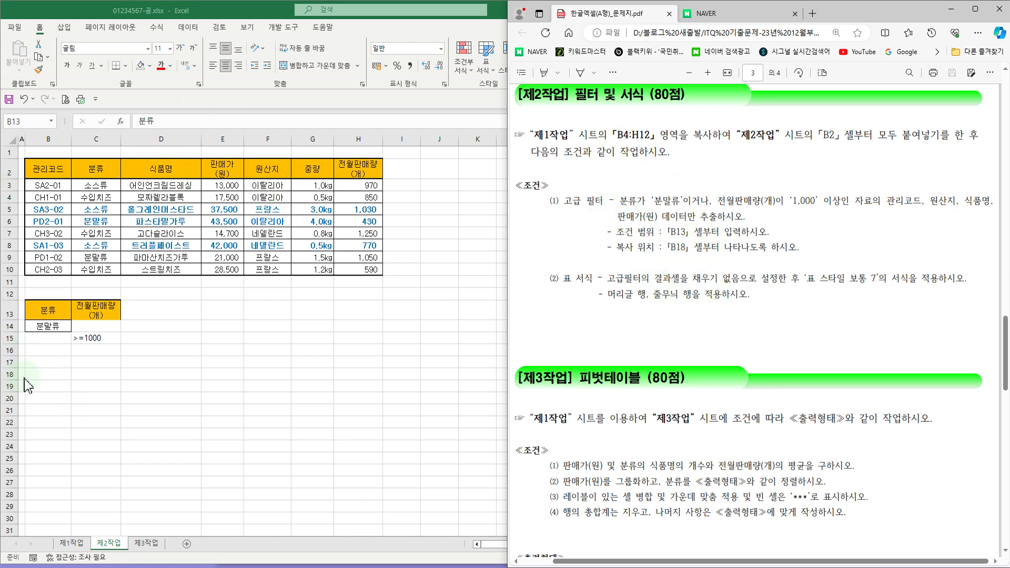
# - Start the output header row by copying the 관리코드 header to B18 and the 원산지 header to C18
pyautogui.click(42, 167)
pyautogui.click(46, 167)
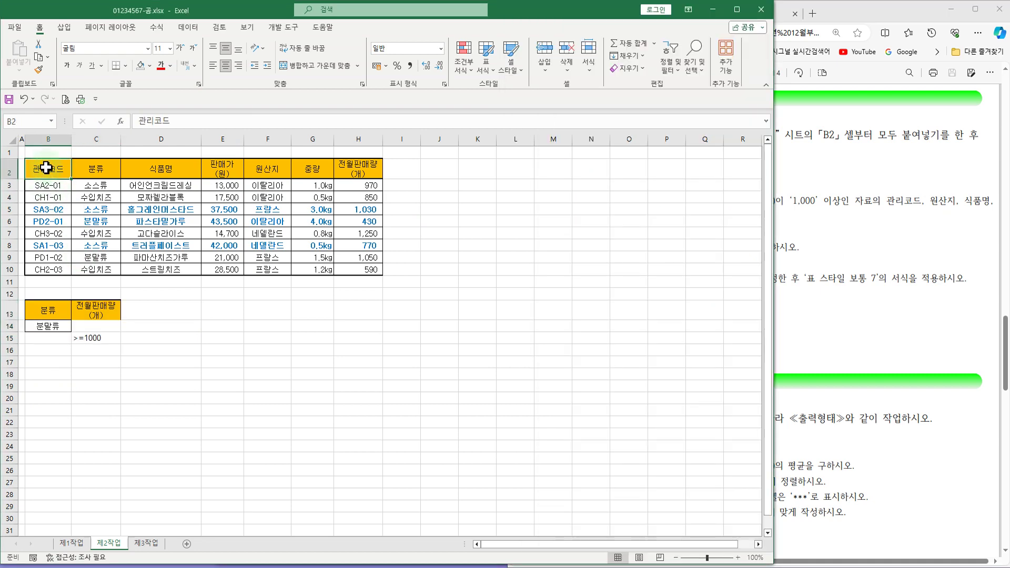
pyautogui.hotkey('ctrl', 'c')
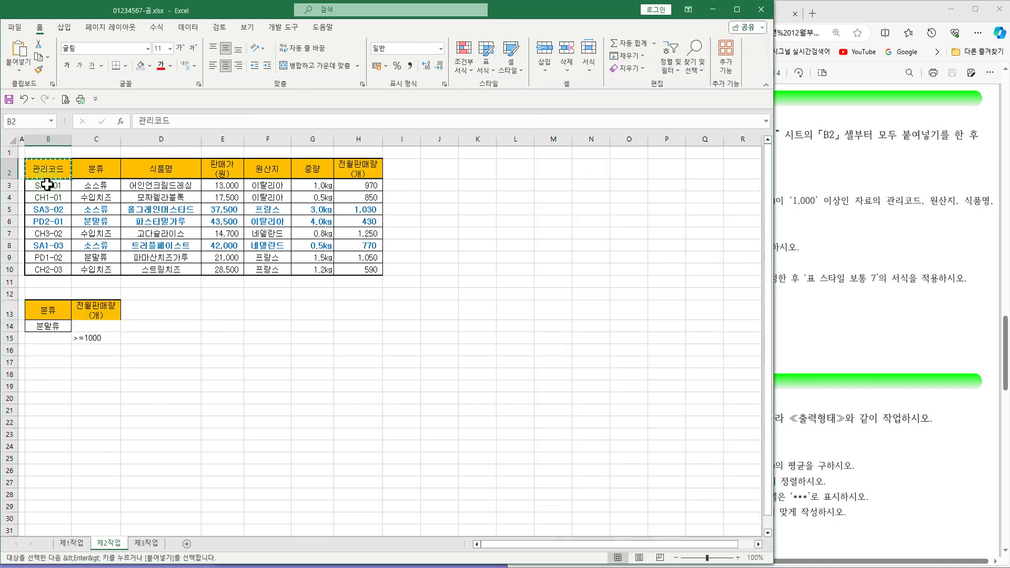
pyautogui.click(41, 375)
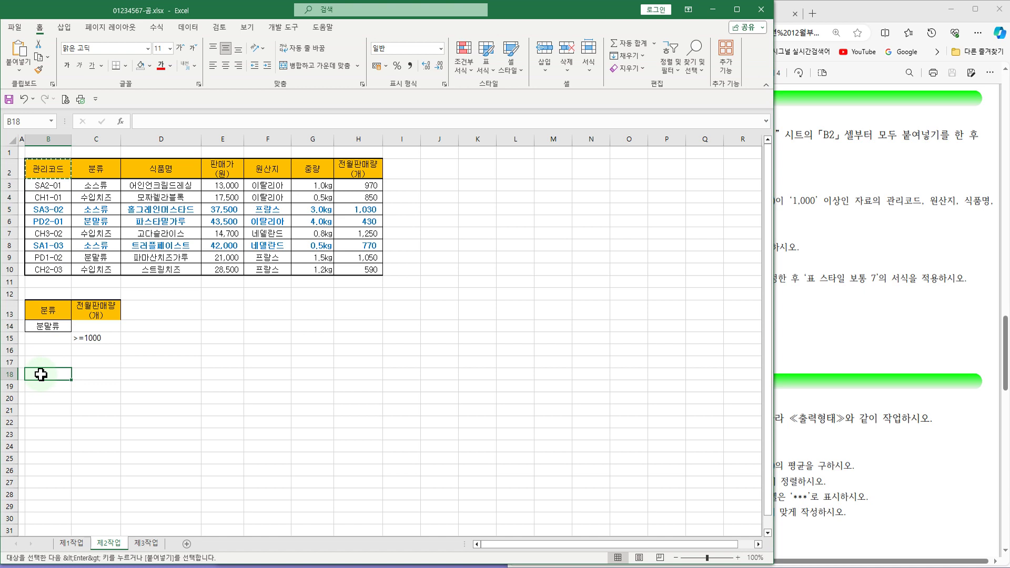
pyautogui.hotkey('ctrl', 'v')
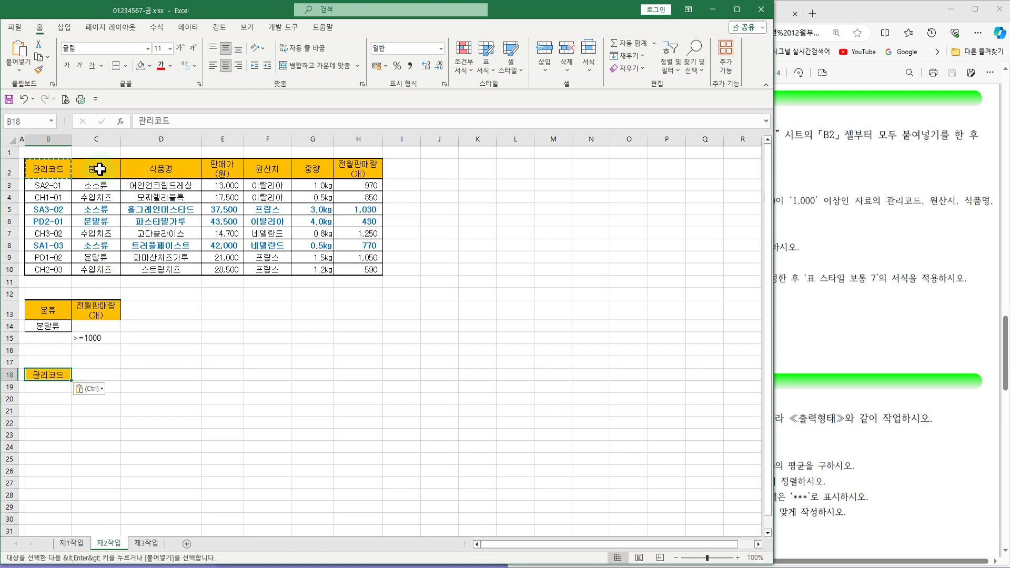
pyautogui.click(262, 169)
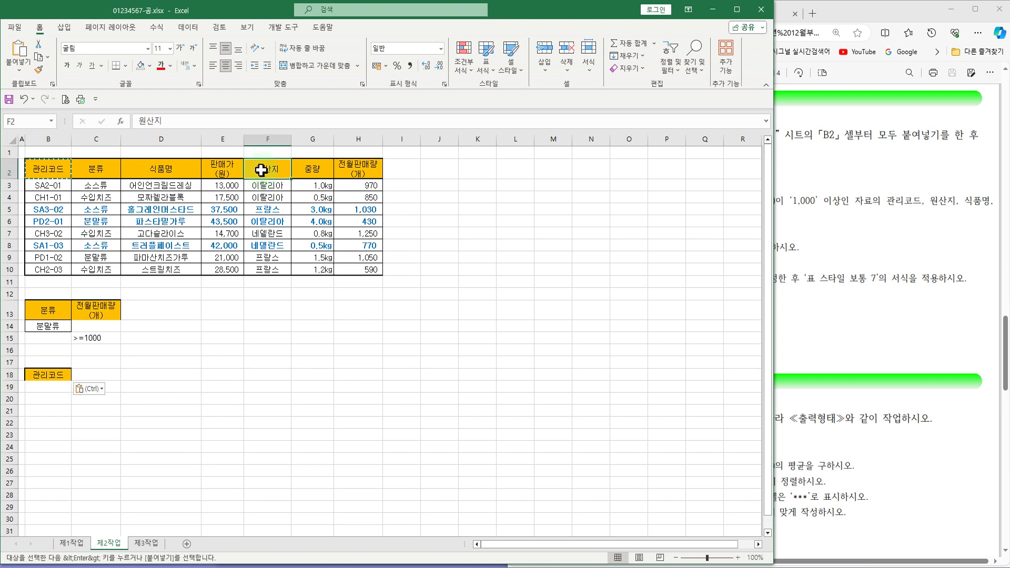
pyautogui.hotkey('ctrl', 'c')
pyautogui.click(89, 376)
pyautogui.hotkey('ctrl', 'v')
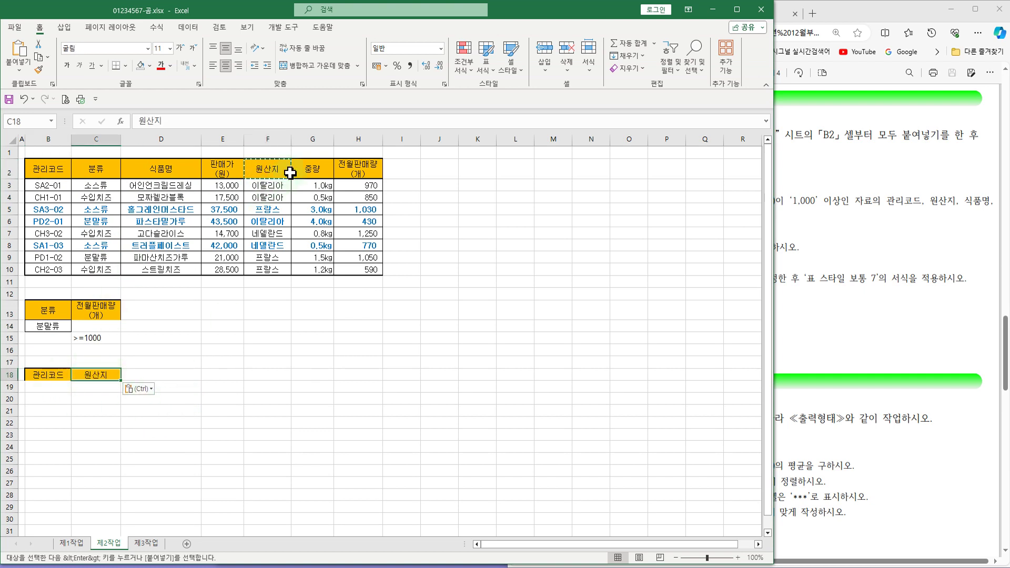
# - Complete the output header row by copying the 식품명 header to D18 and the 판매가(원) header to E18
pyautogui.click(171, 171)
pyautogui.hotkey('ctrl', 'c')
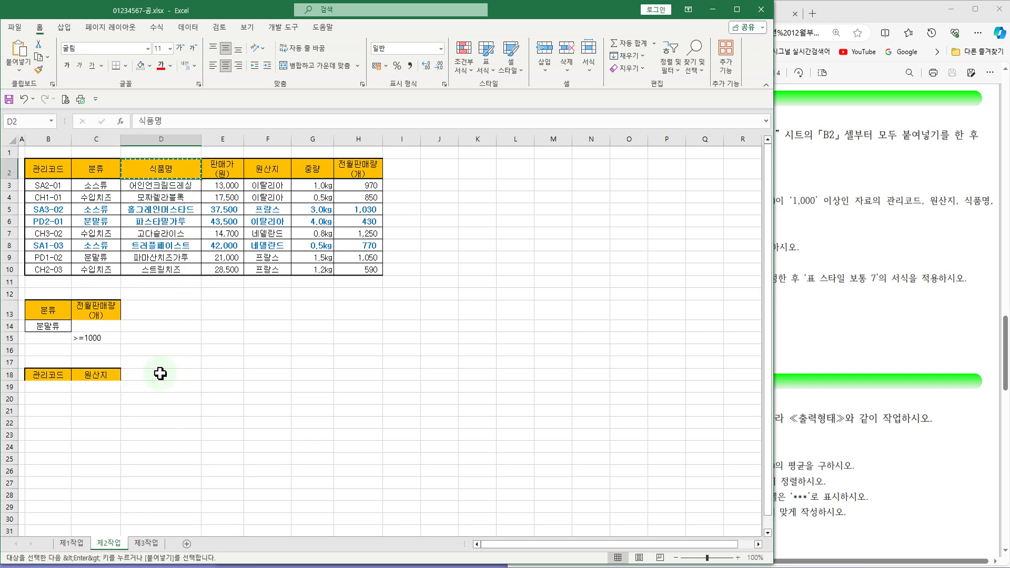
pyautogui.click(161, 373)
pyautogui.hotkey('ctrl', 'v')
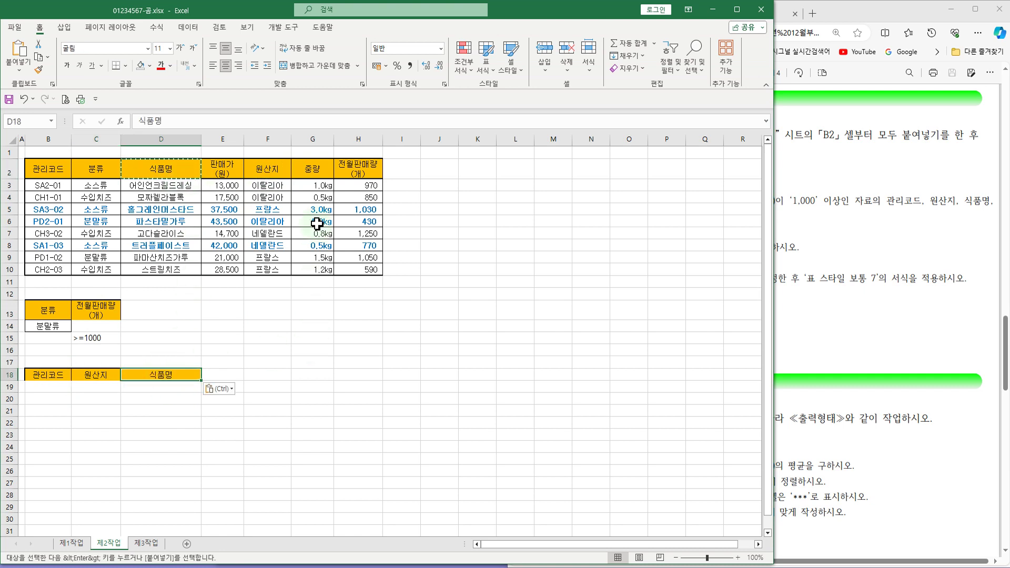
pyautogui.click(216, 174)
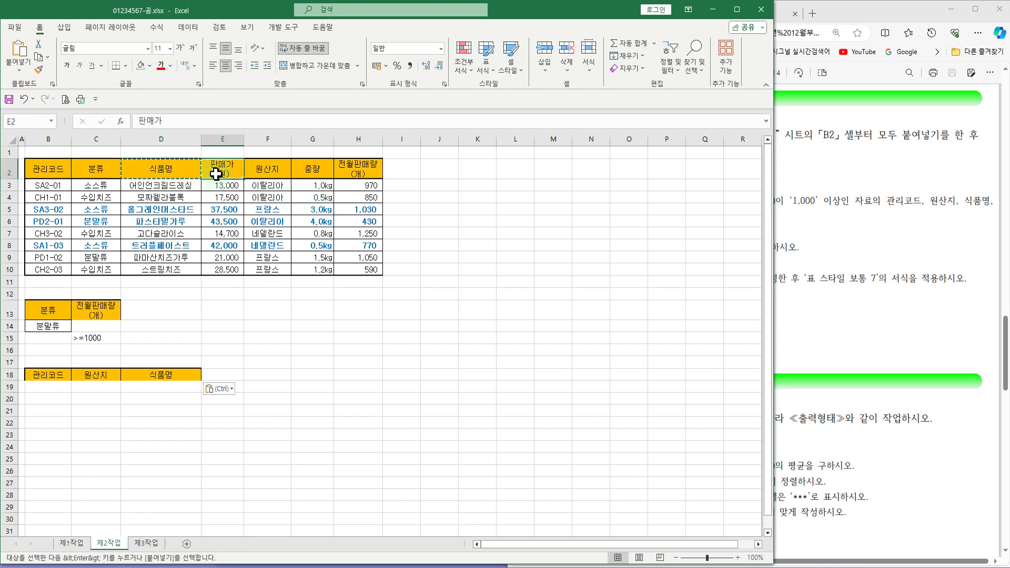
pyautogui.hotkey('ctrl', 'c')
pyautogui.click(223, 376)
pyautogui.hotkey('ctrl', 'v')
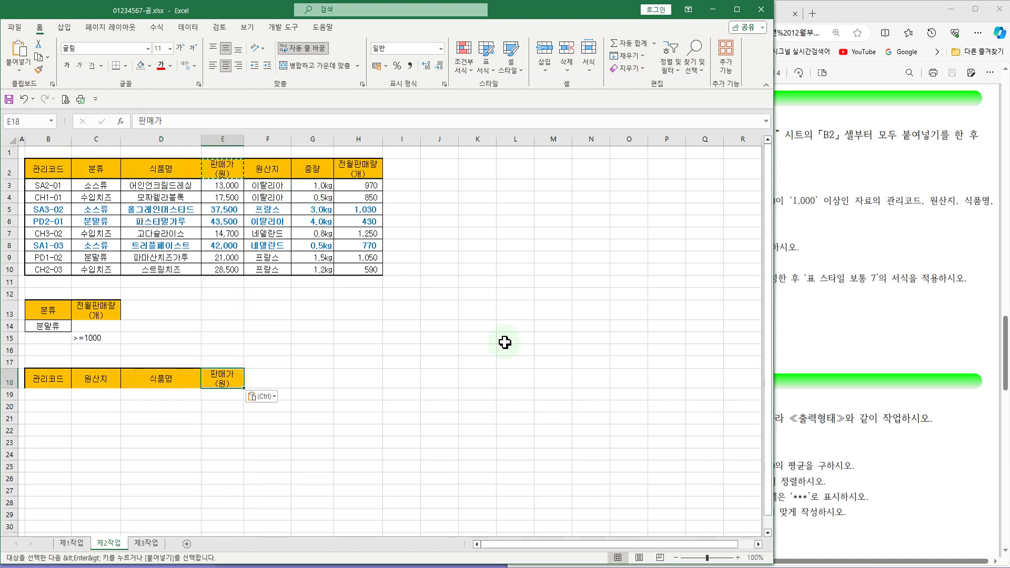
pyautogui.click(863, 222)
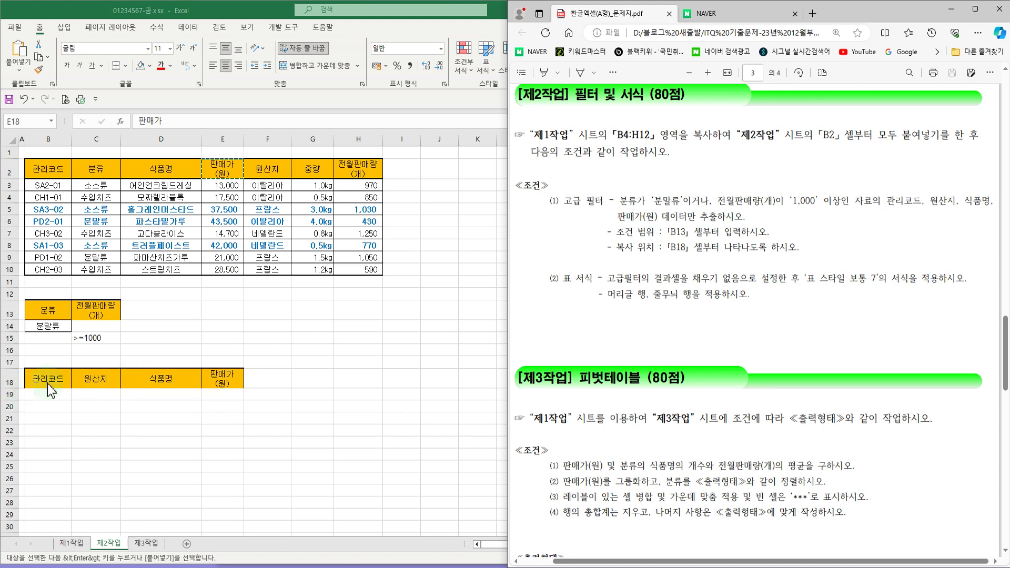
pyautogui.click(270, 379)
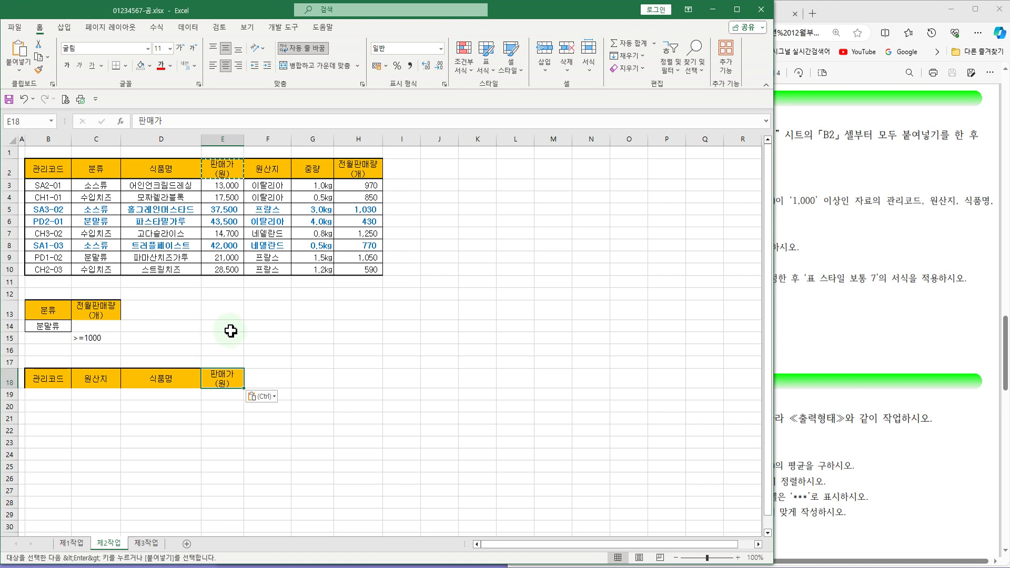
pyautogui.press('Escape')
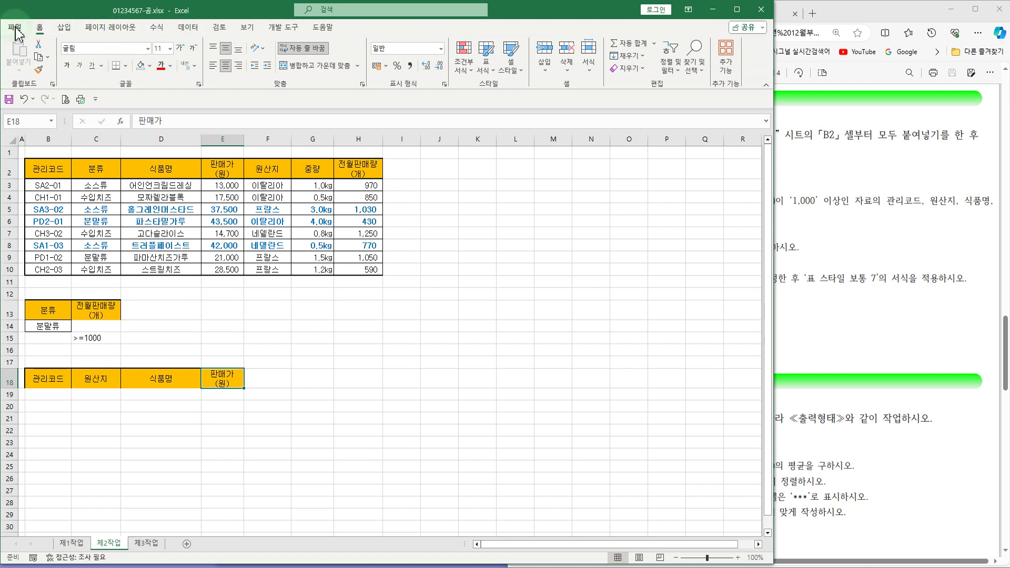
# - Start an advanced filter on the list range B2:H10 with the result copied to another location (다른 장소에 복사)
pyautogui.click(189, 28)
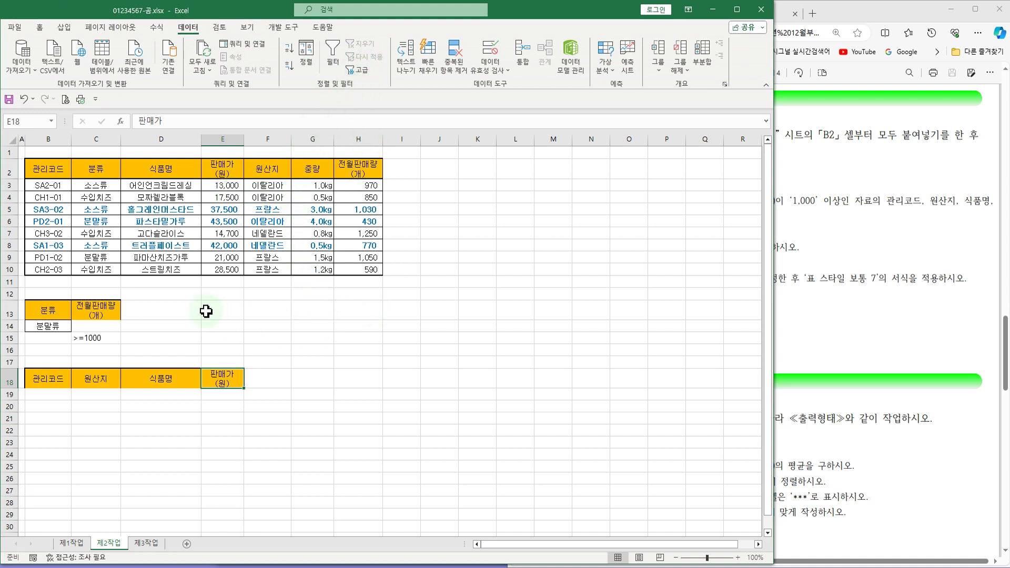
pyautogui.moveTo(49, 167); pyautogui.dragTo(349, 272)
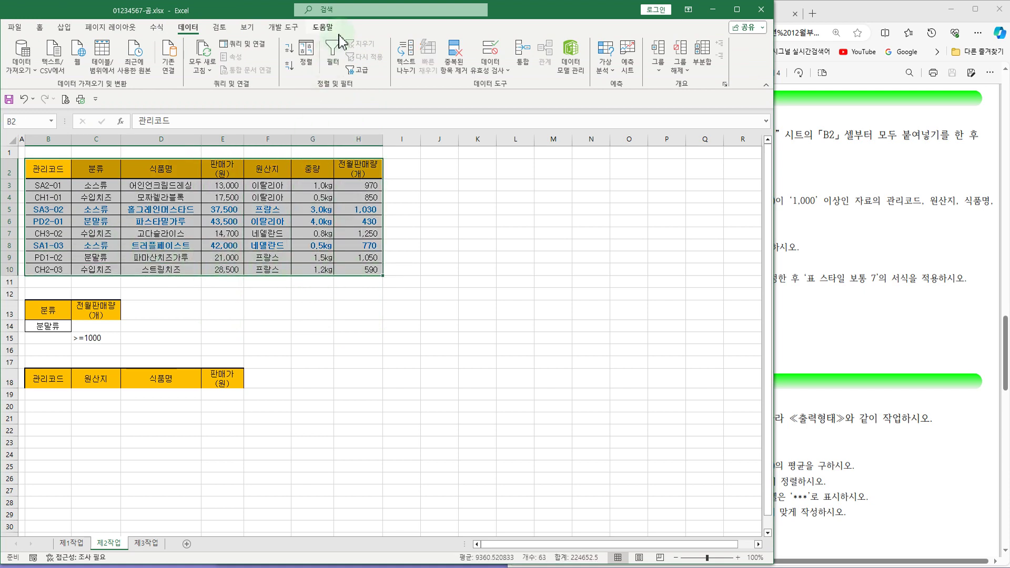
pyautogui.click(360, 74)
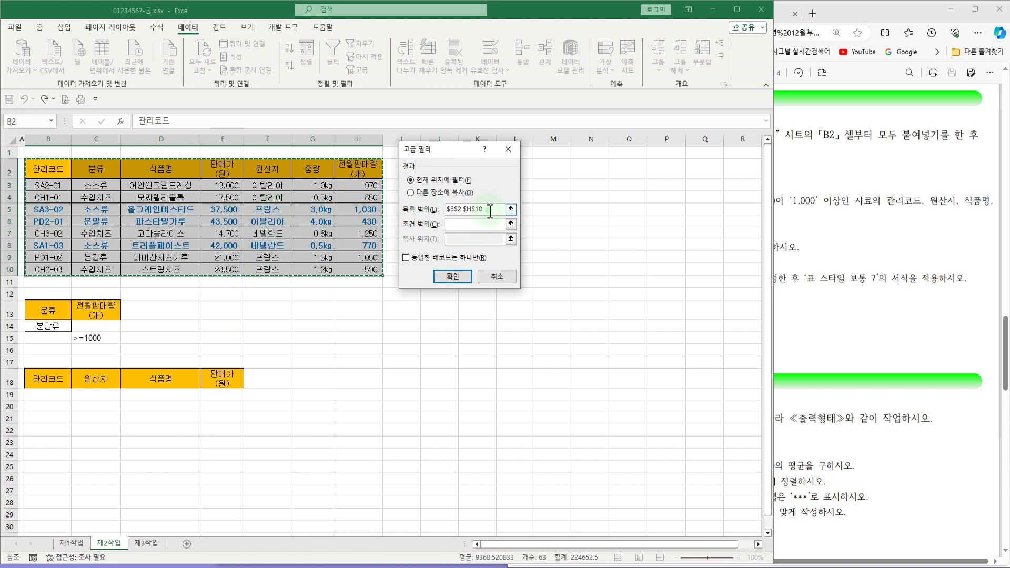
pyautogui.click(442, 210)
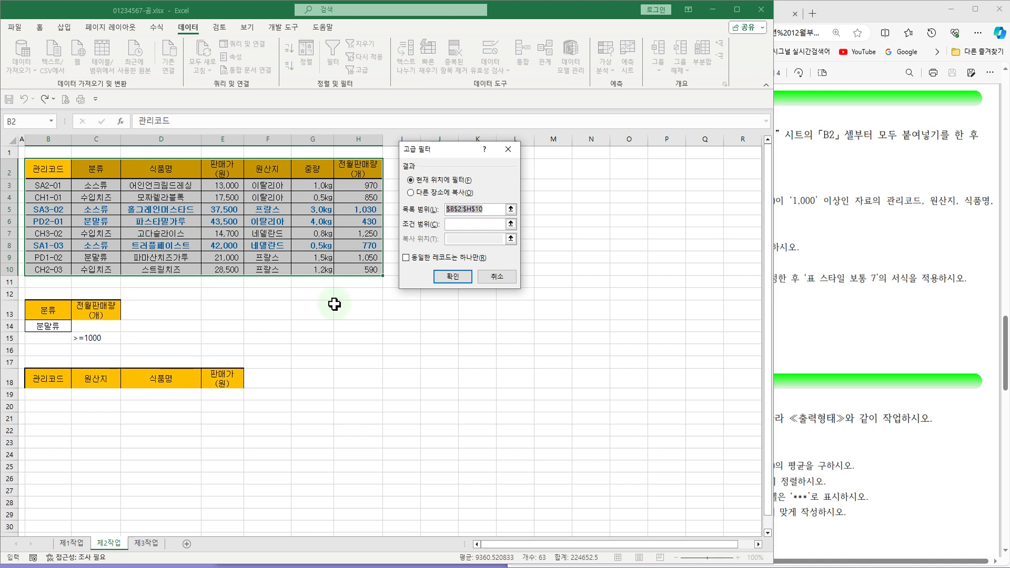
pyautogui.click(411, 193)
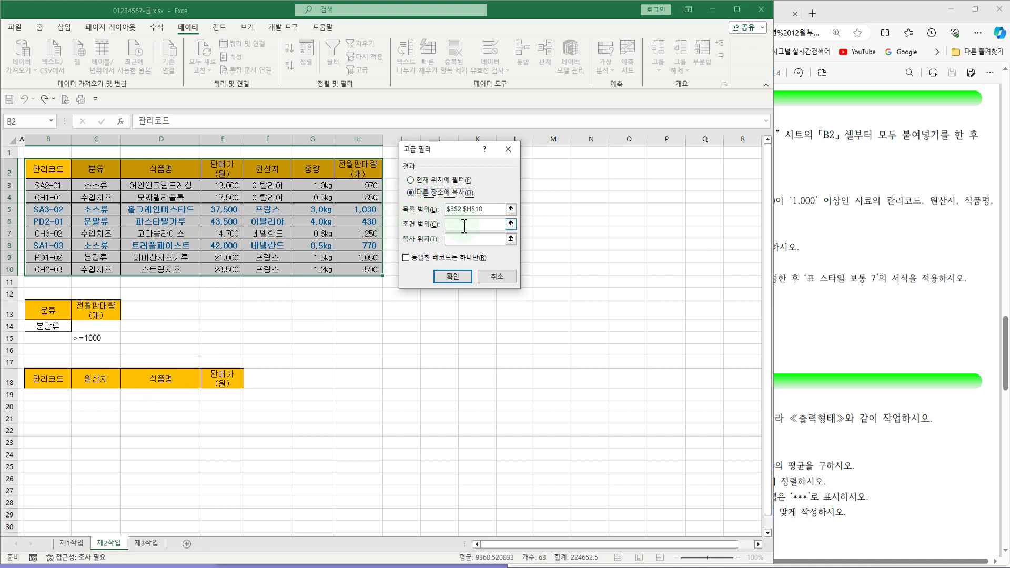
# - Set the criteria range to B13:C15 and the copy location to B18:E18, and run the advanced filter
pyautogui.moveTo(52, 309); pyautogui.dragTo(95, 338)
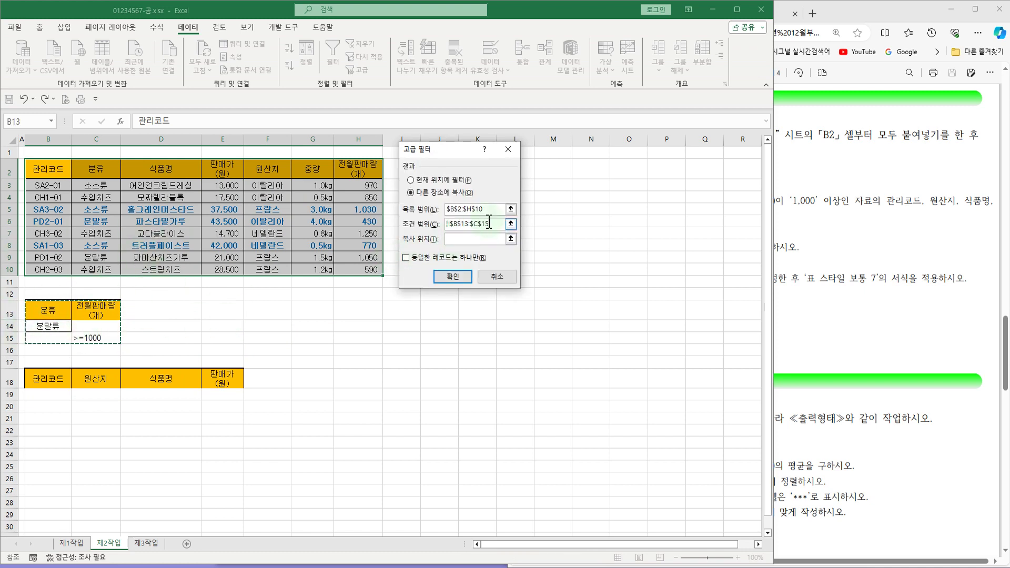
pyautogui.click(457, 239)
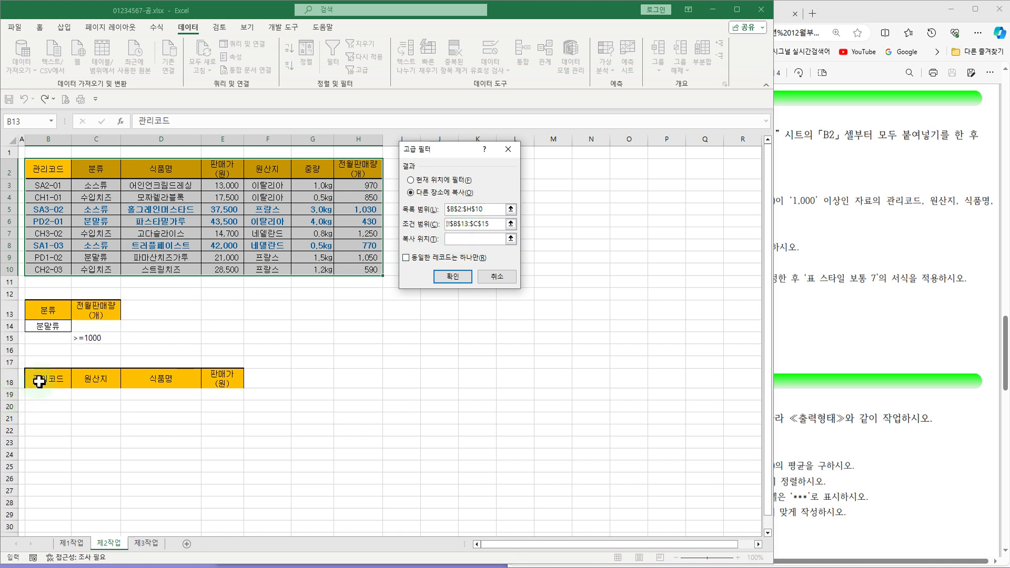
pyautogui.moveTo(38, 381); pyautogui.dragTo(226, 379)
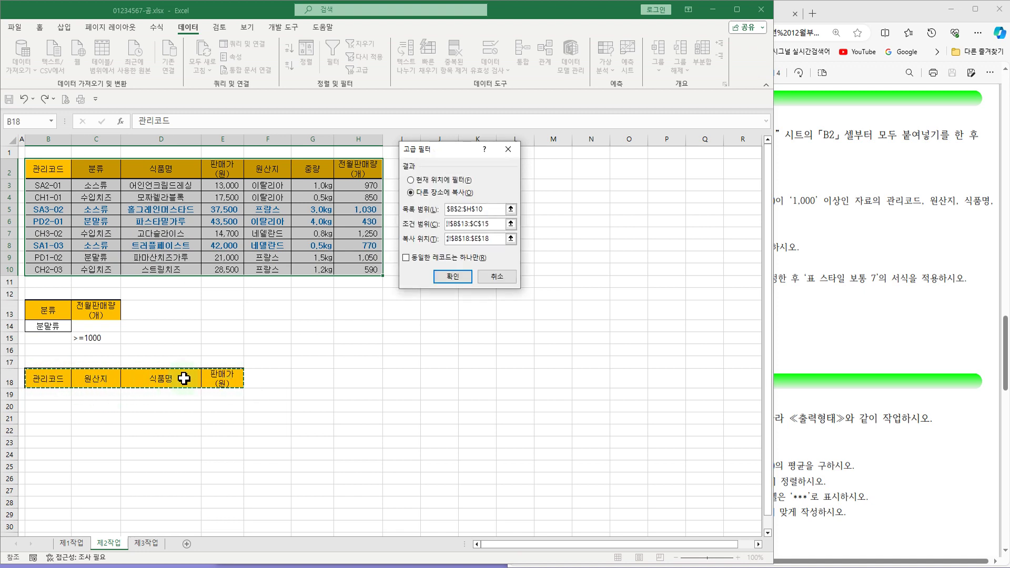
pyautogui.click(448, 275)
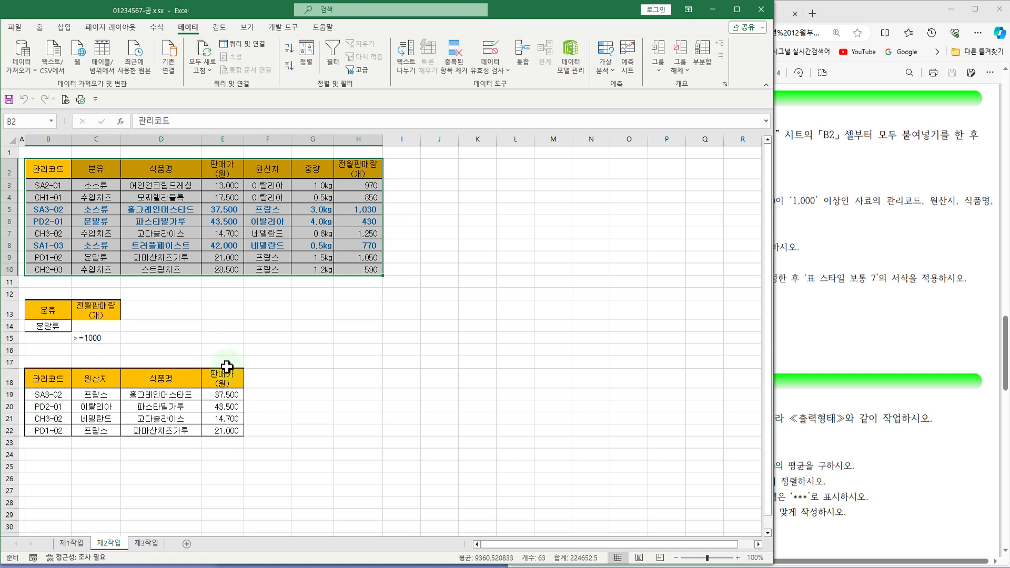
# - Switch to the exam PDF and review the fill, table style and row option requirements under 표 서식 for 제2작업
pyautogui.click(902, 304)
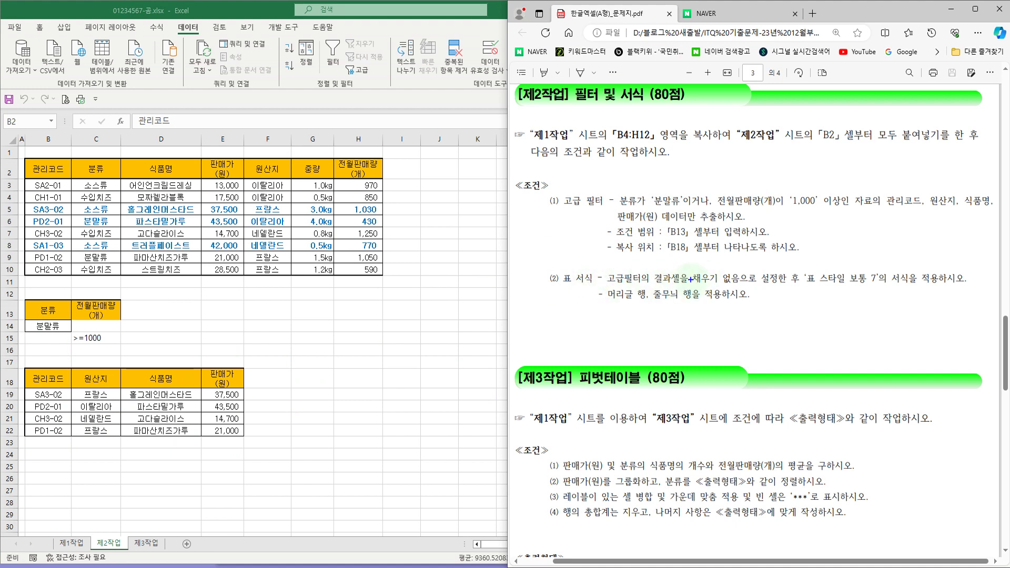
pyautogui.moveTo(684, 267); pyautogui.dragTo(747, 287)
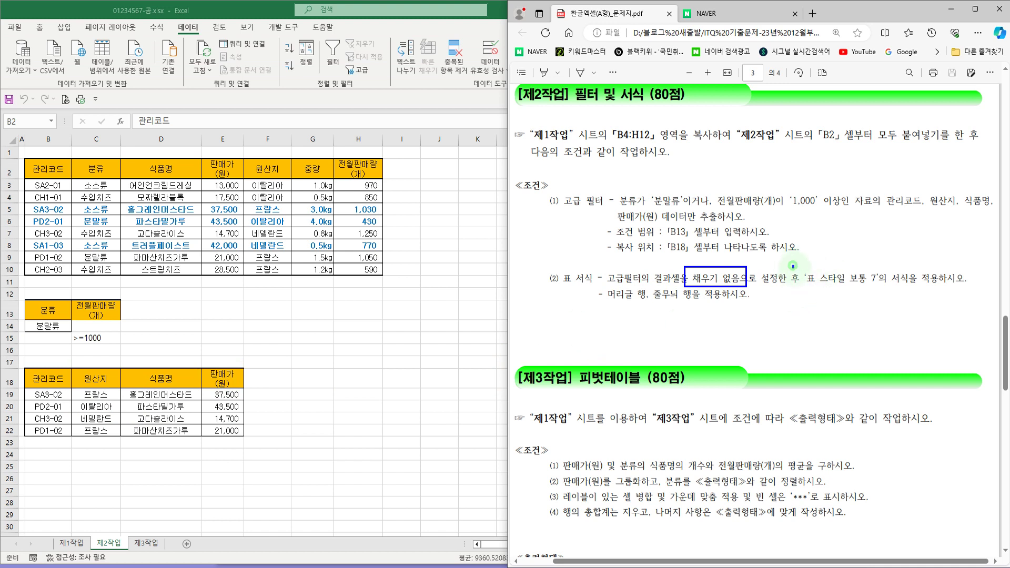
pyautogui.moveTo(793, 265); pyautogui.dragTo(887, 290)
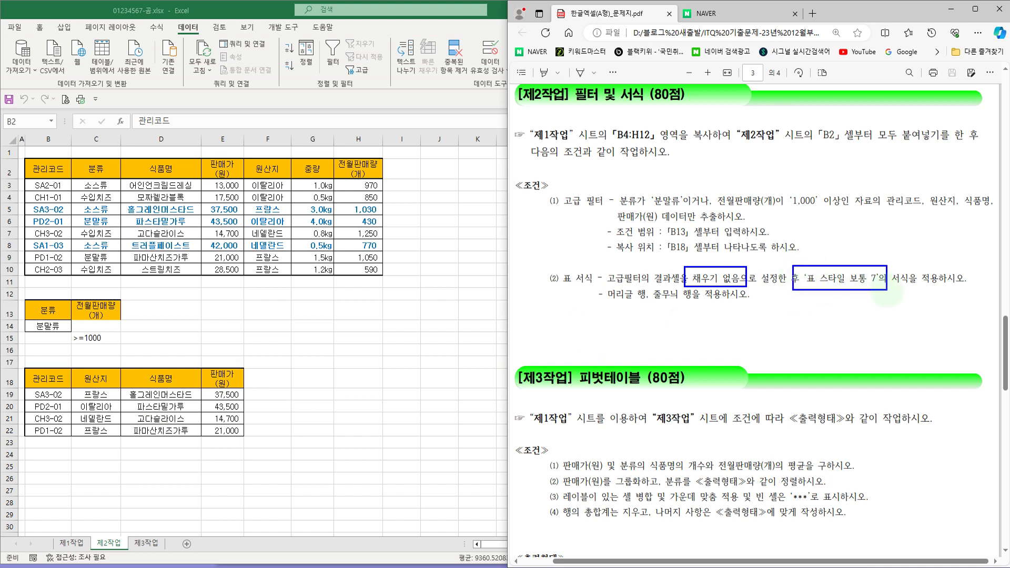
pyautogui.moveTo(601, 285)
pyautogui.mouseDown()
pyautogui.moveTo(652, 311)
pyautogui.moveTo(724, 312)
pyautogui.mouseUp()
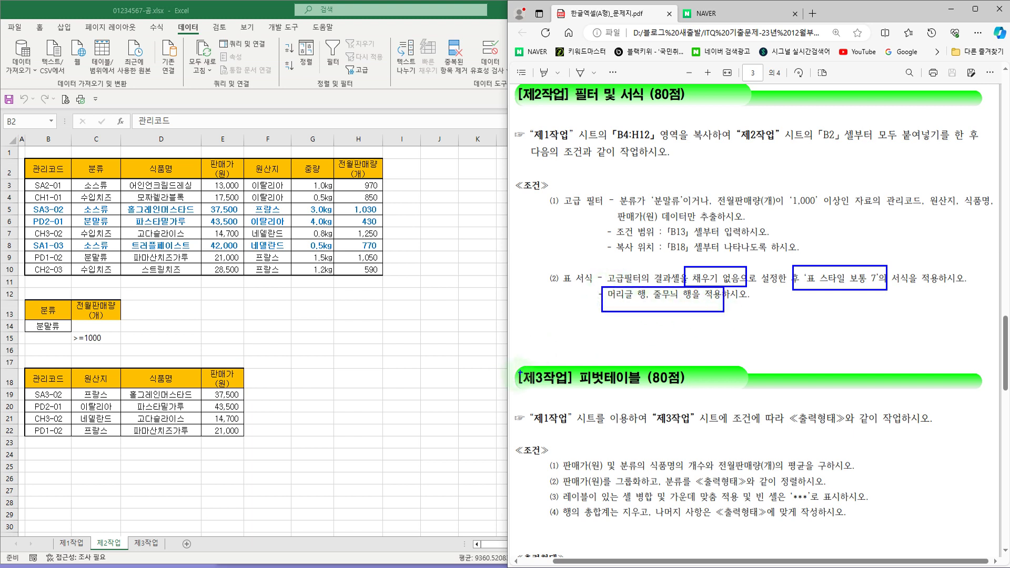
pyautogui.press('Escape')
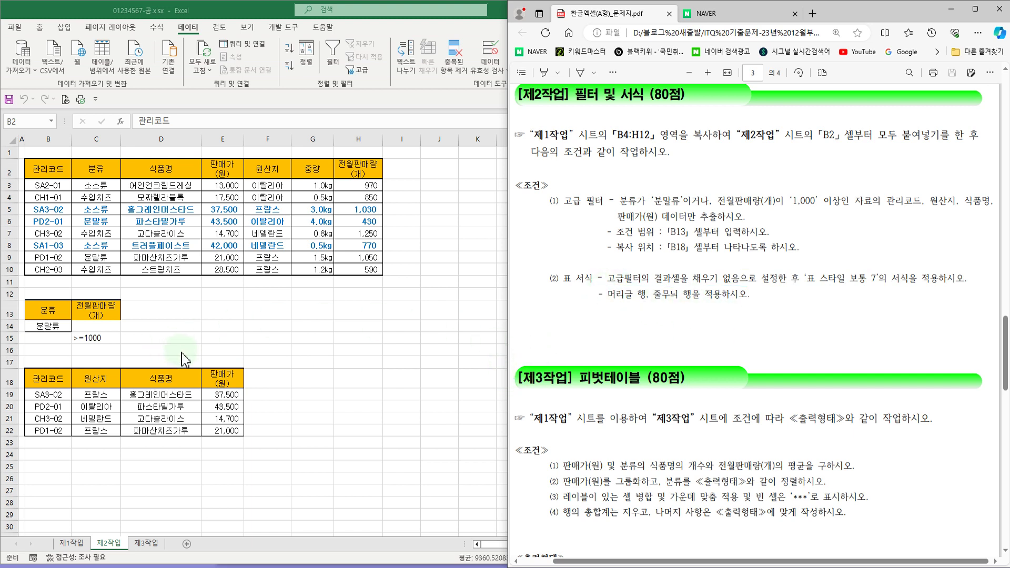
# - Switch back to Excel and set the fill of the filter result range B18:E22 to no fill (채우기 없음)
pyautogui.click(62, 389)
pyautogui.moveTo(62, 388); pyautogui.dragTo(215, 430)
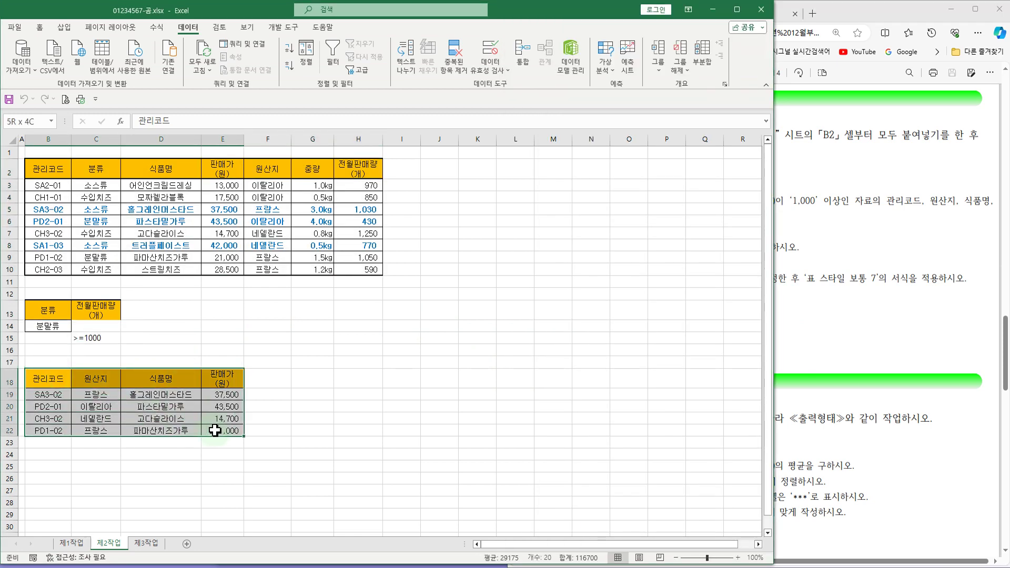
pyautogui.click(39, 27)
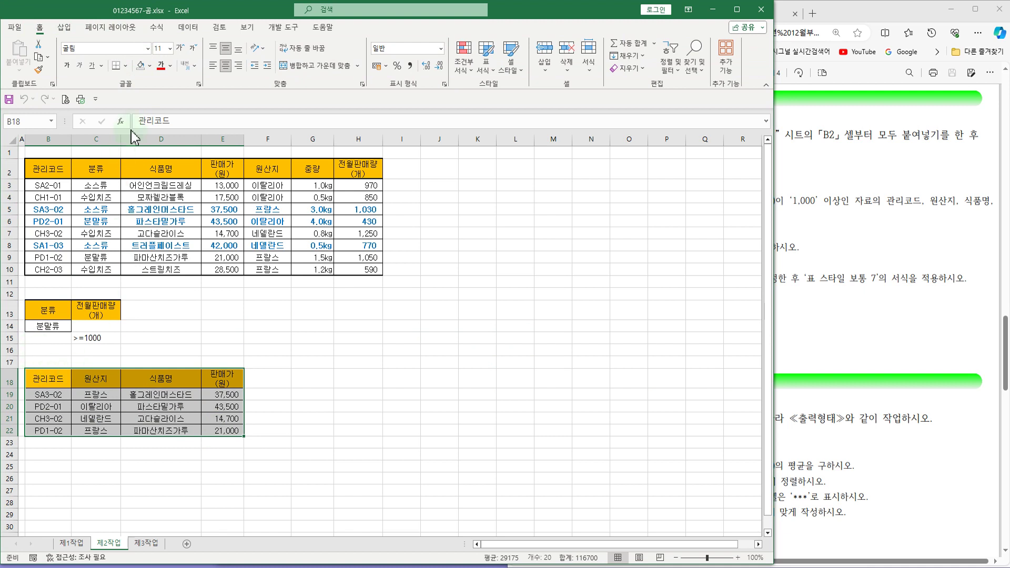
pyautogui.click(149, 67)
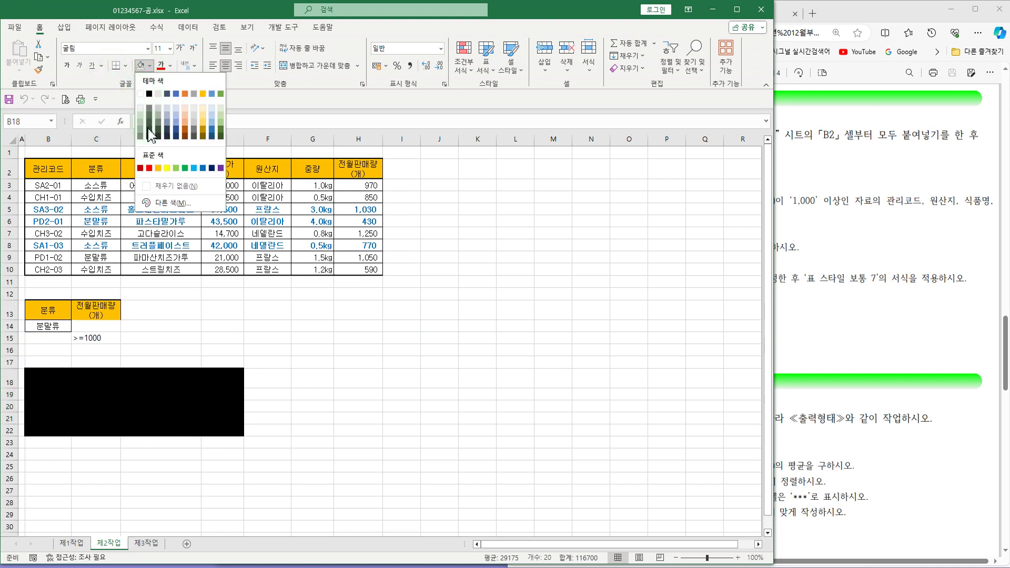
pyautogui.click(145, 188)
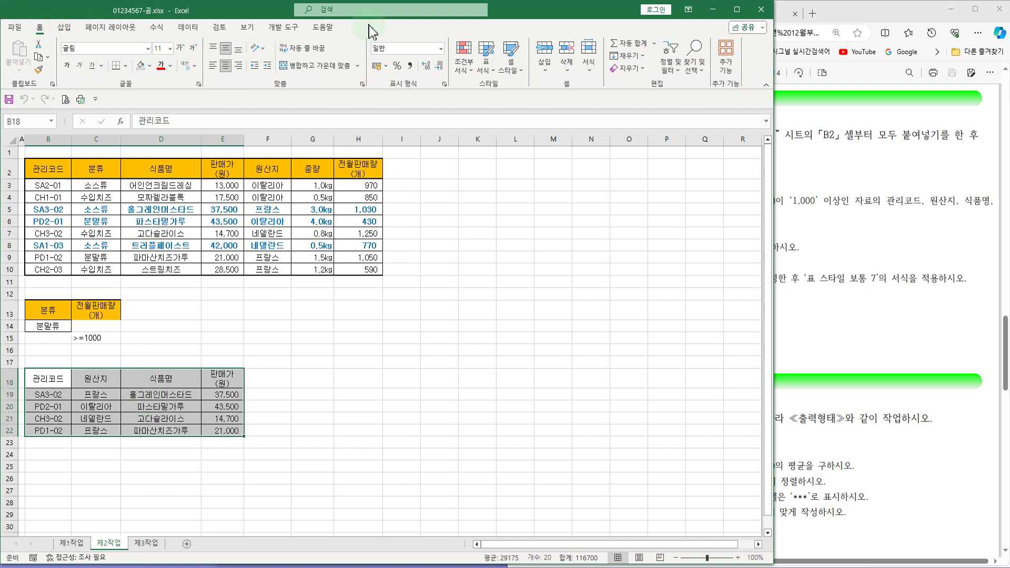
# - Format B18:E22 as a table with headers, using the style 표 스타일 보통 7
pyautogui.click(495, 78)
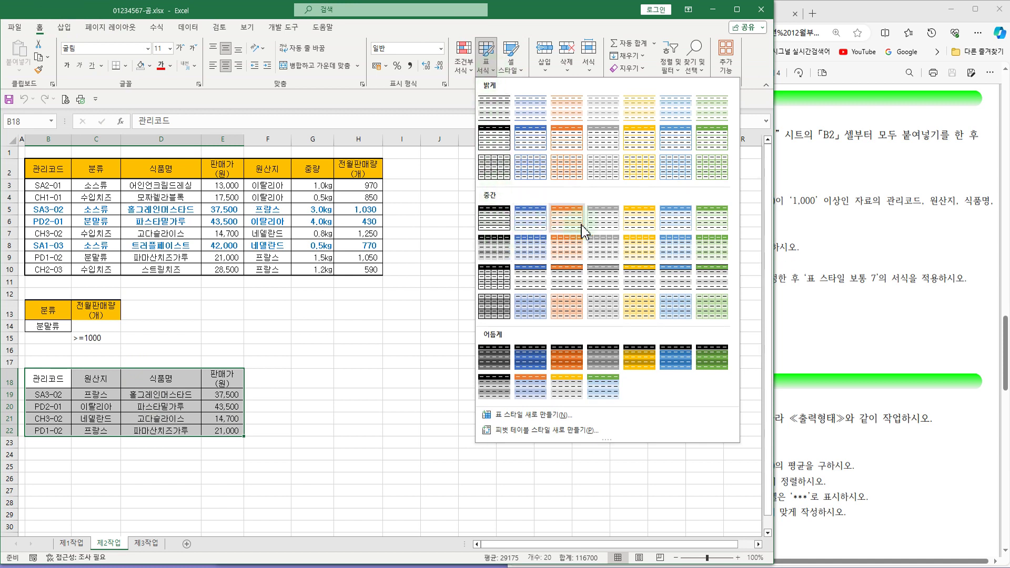
pyautogui.click(709, 232)
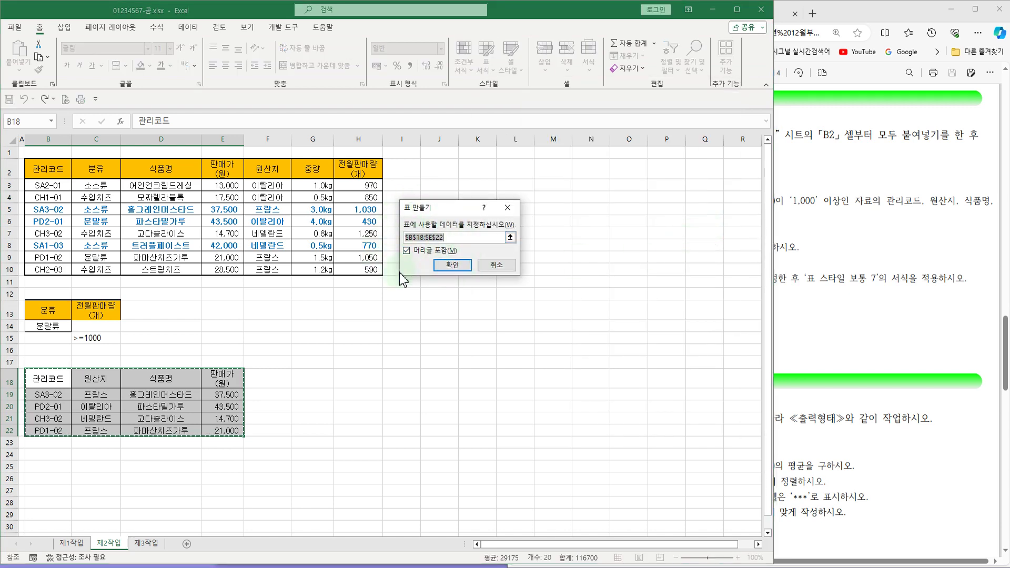
pyautogui.click(452, 265)
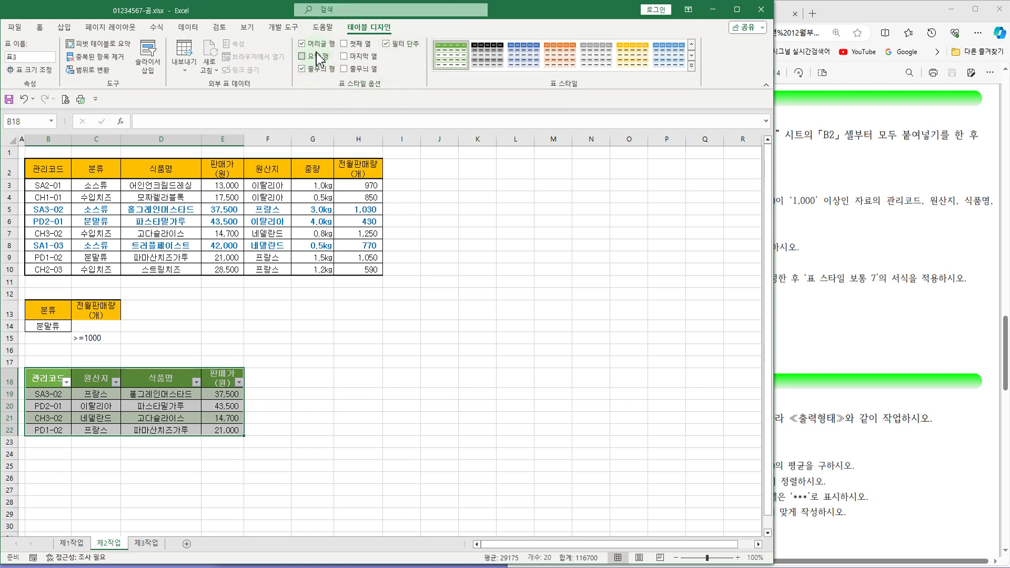
# - Check the required header row and banded row options in the exam PDF, and turn off the result table's filter buttons (필터 단추) in Excel
pyautogui.click(855, 239)
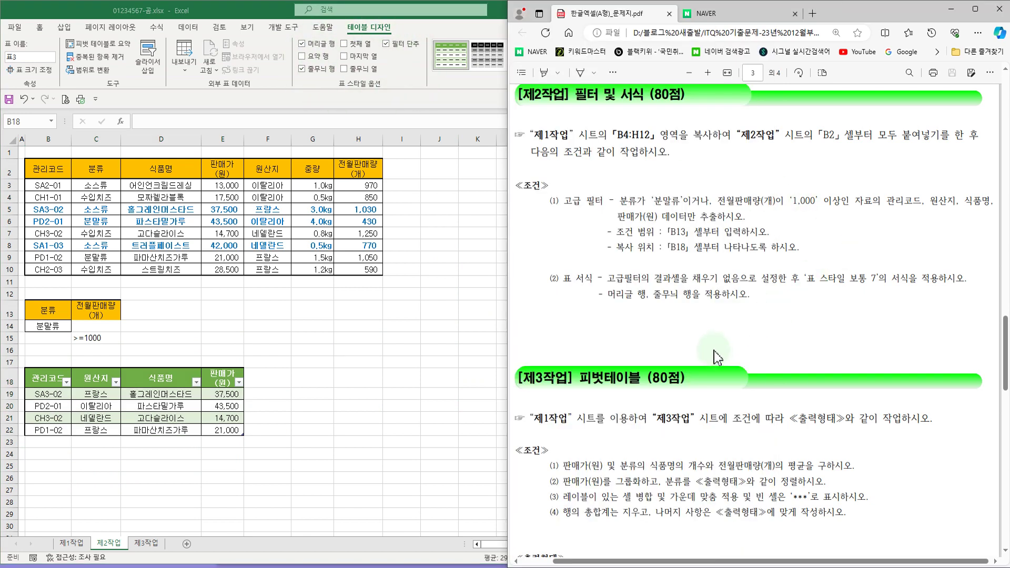
pyautogui.moveTo(600, 285); pyautogui.dragTo(725, 306)
pyautogui.click(445, 91)
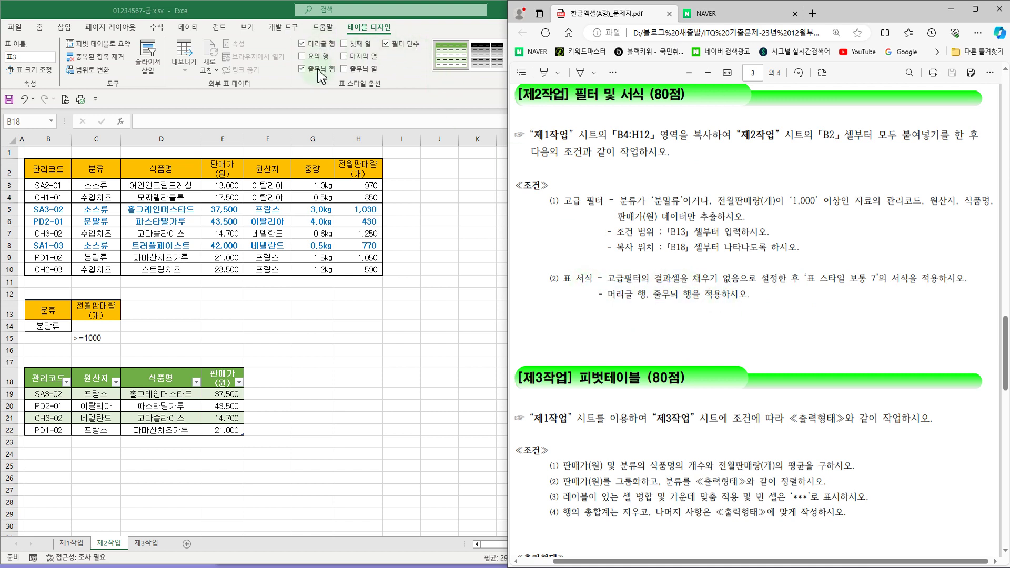
pyautogui.click(390, 51)
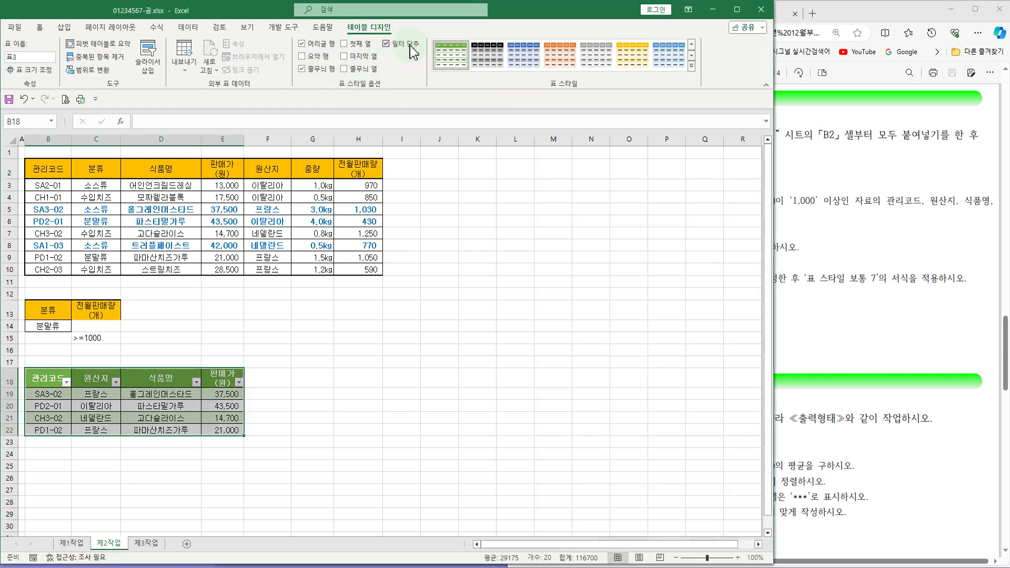
pyautogui.click(387, 44)
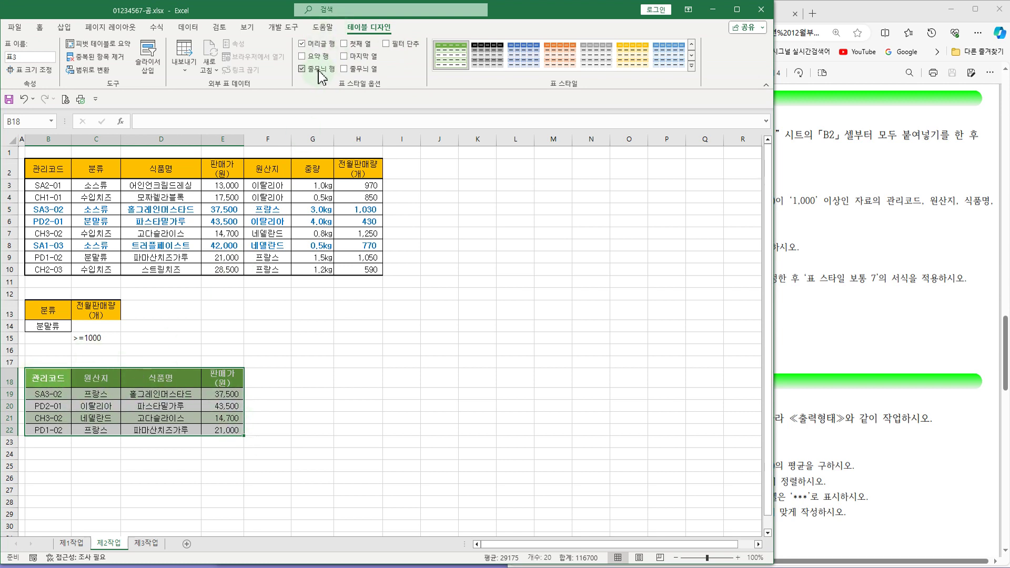
pyautogui.click(268, 430)
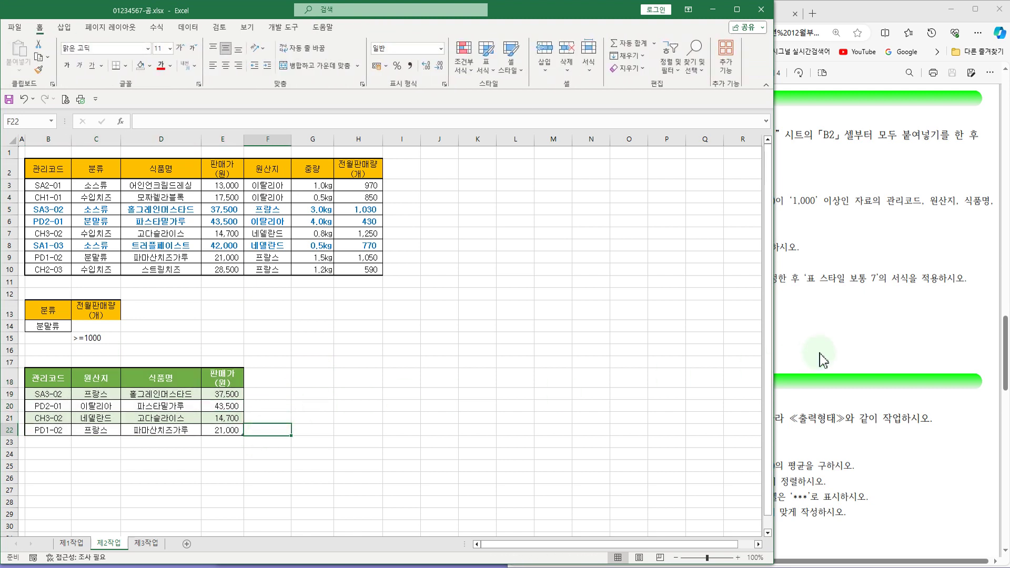
# - Return to the exam PDF to go over the task conditions
pyautogui.click(824, 360)
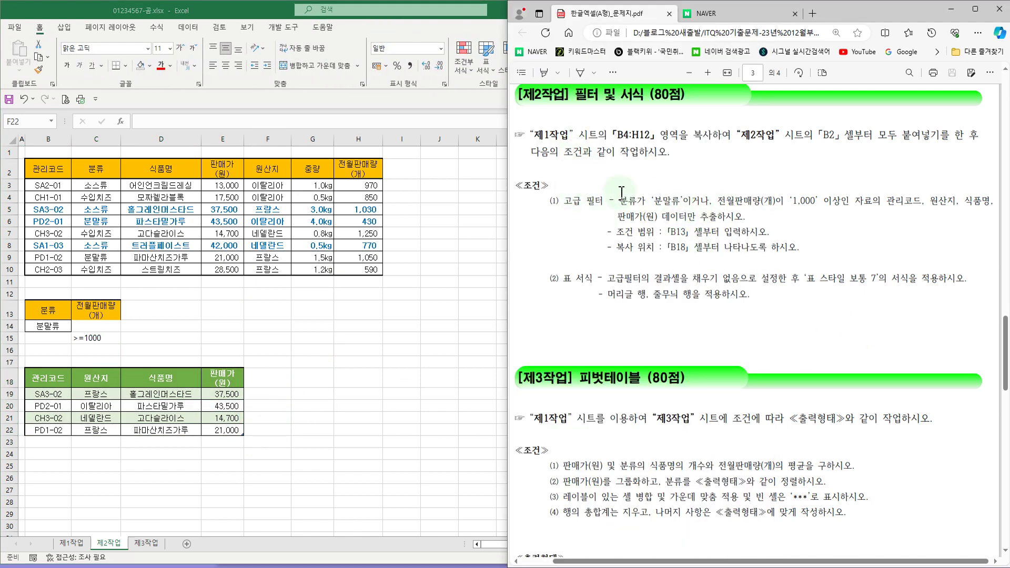